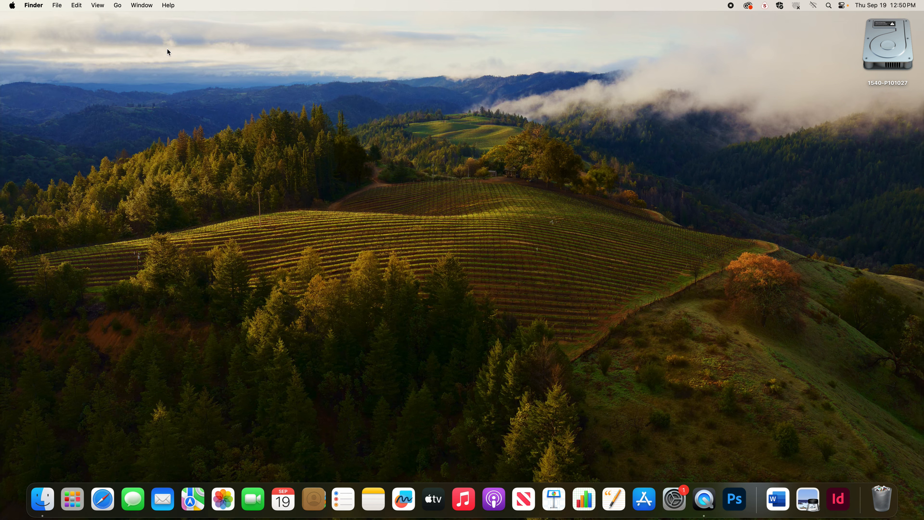
Connect to the assignments share on the visartsstore server via Go > Connect to Server.
click(117, 5)
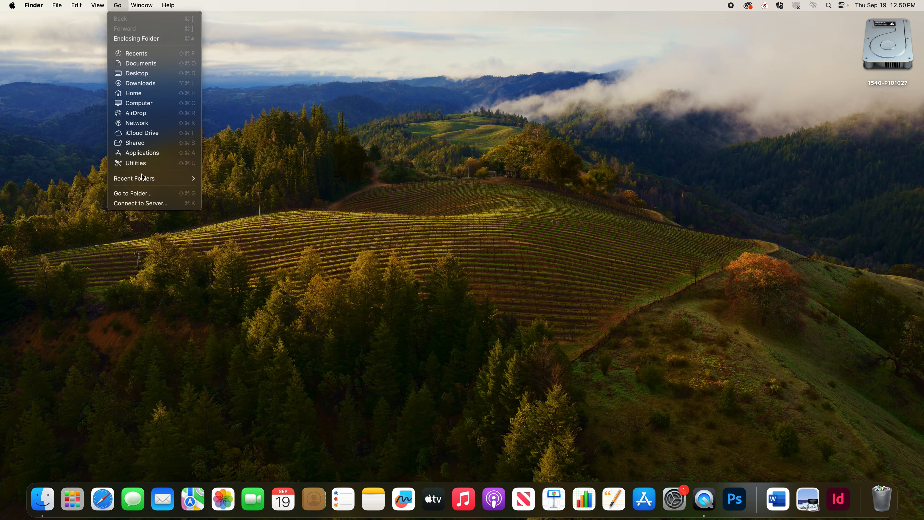
click(145, 203)
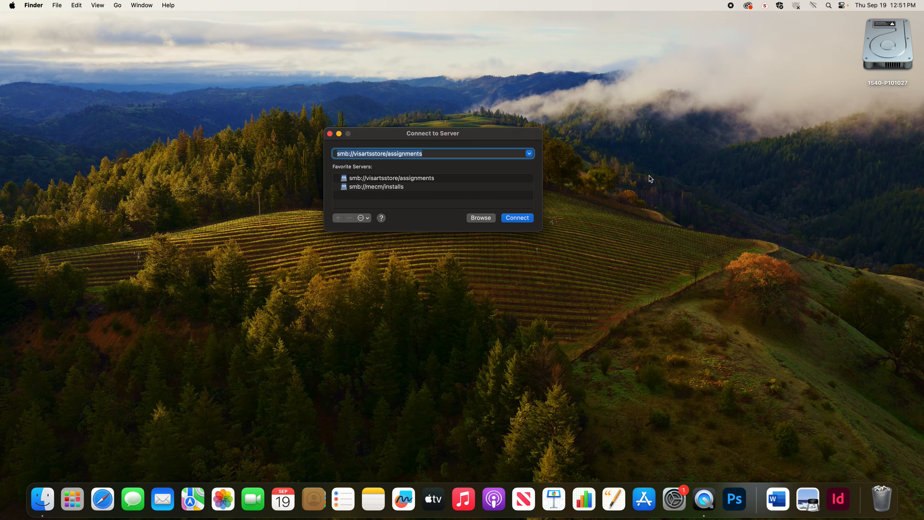
click(518, 218)
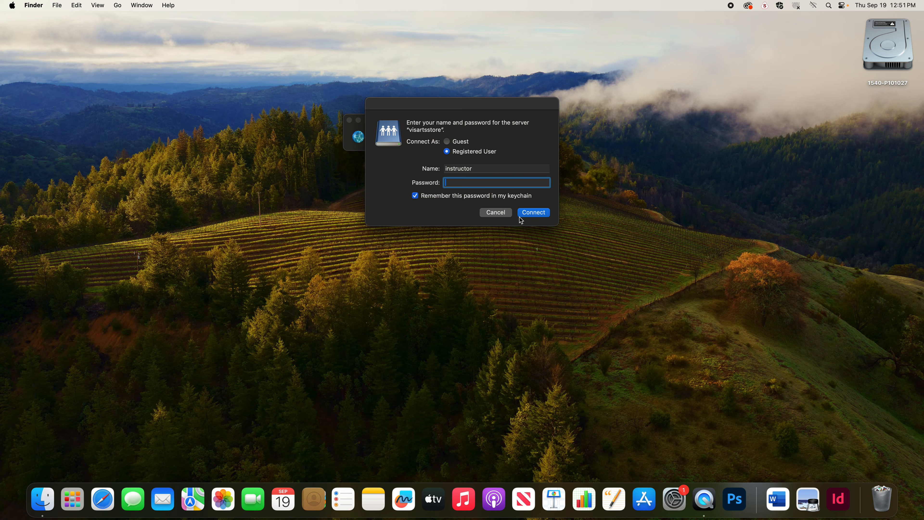
Sign in as a registered user with the user's account name and password.
double_click(470, 170)
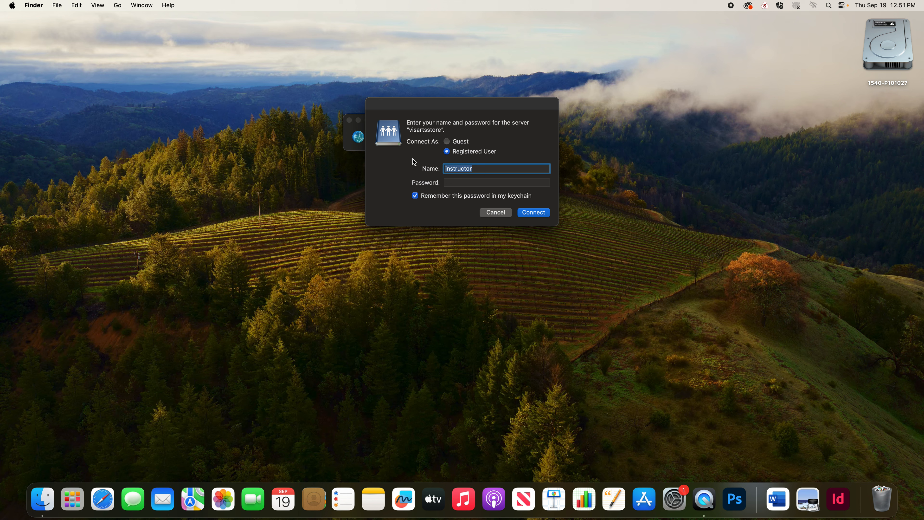
key(ctrl+Up)
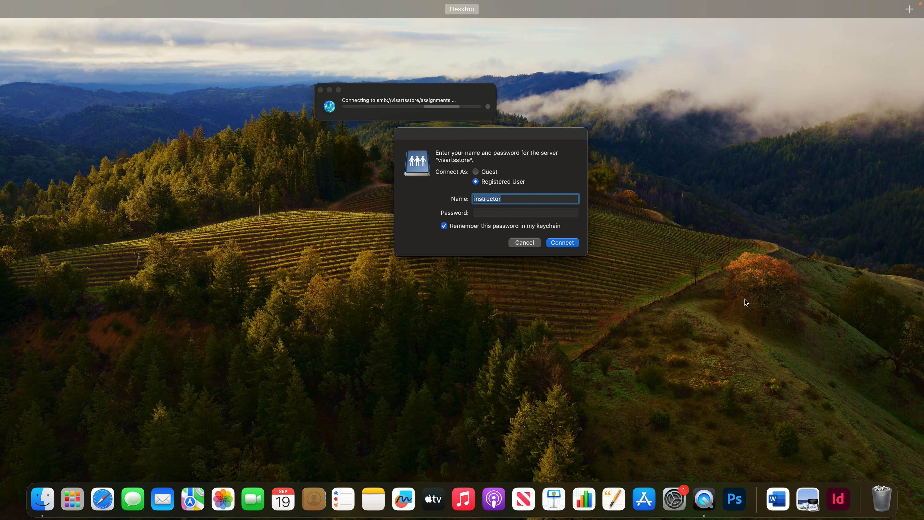
click(490, 173)
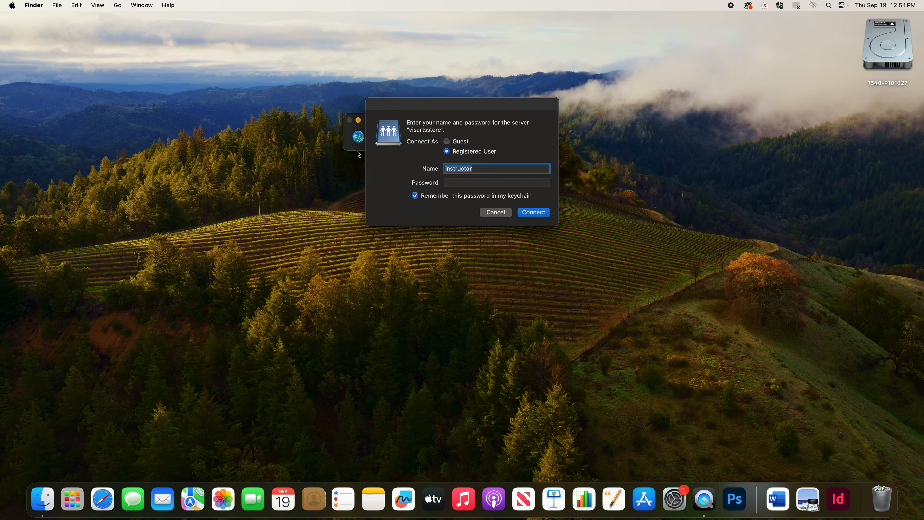
text(Kregan)
key(Tab)
text(•••••••)
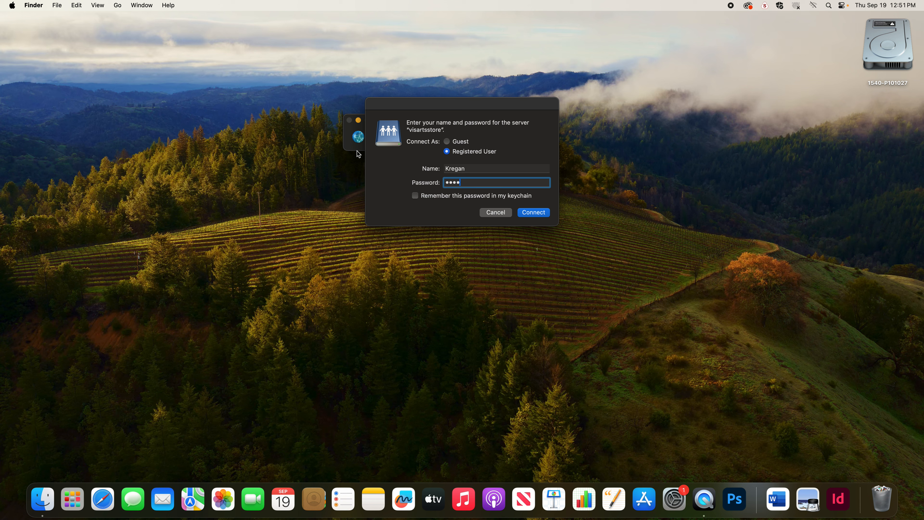
text(•••••)
key(Return)
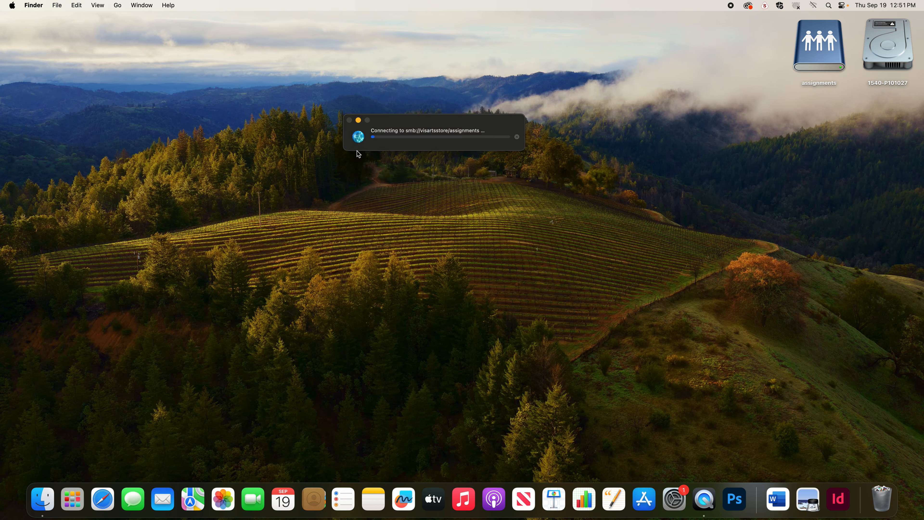
Browse the server to the student's Digital1 > Print folder and preview Color_BW_P.tif.
click(256, 269)
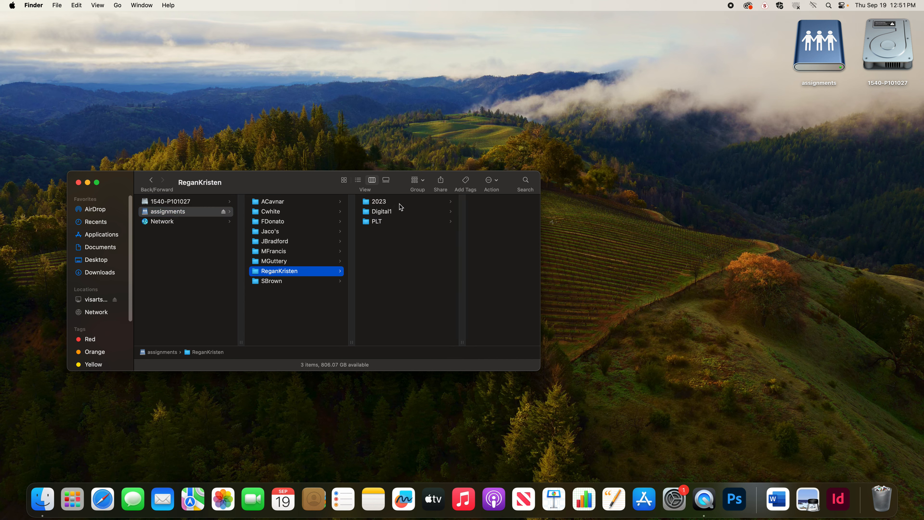
click(370, 214)
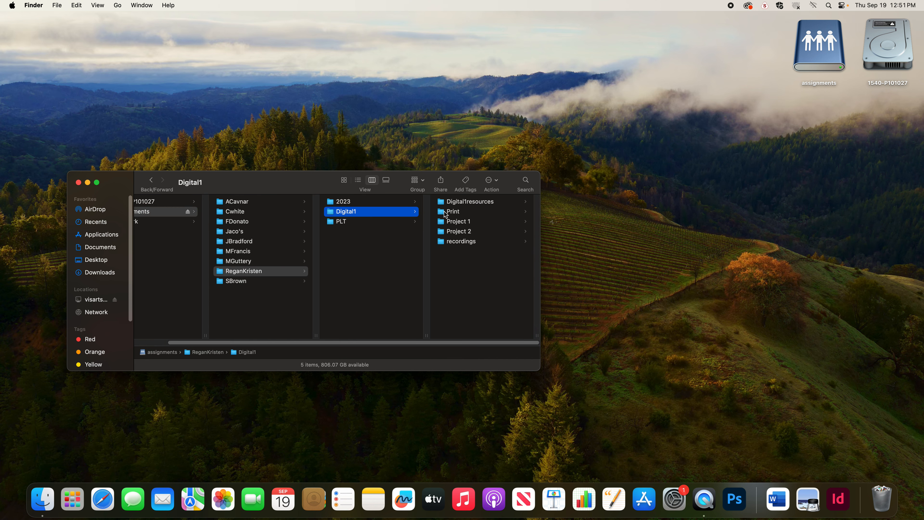
click(445, 214)
click(441, 202)
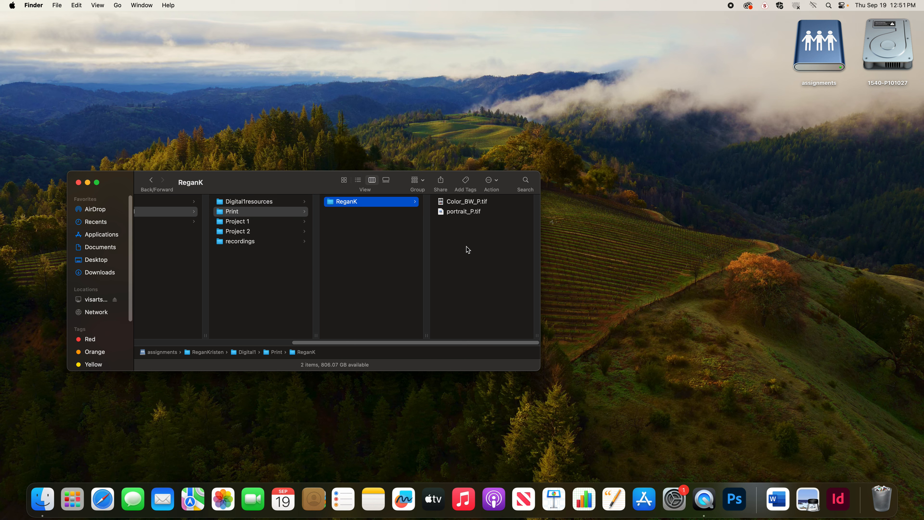
key(Right)
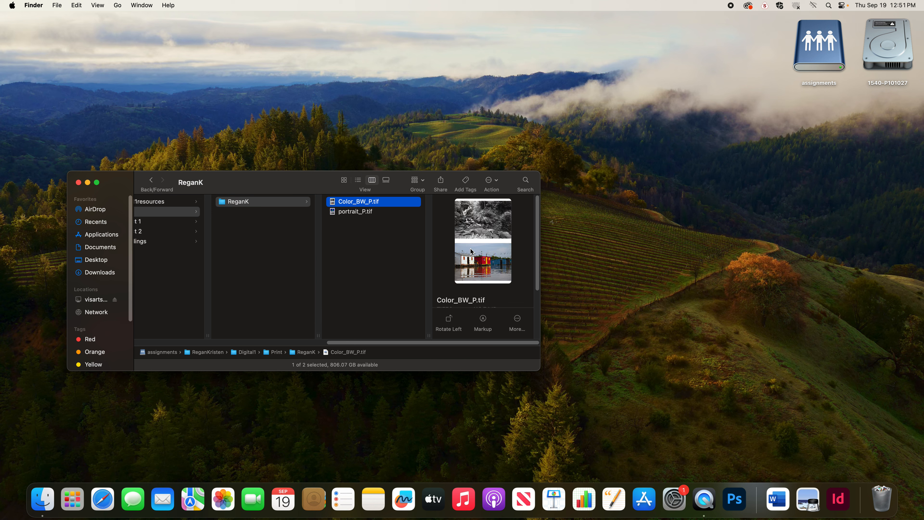
Trash the old student folder from the Digital1 print folder in Documents.
click(97, 249)
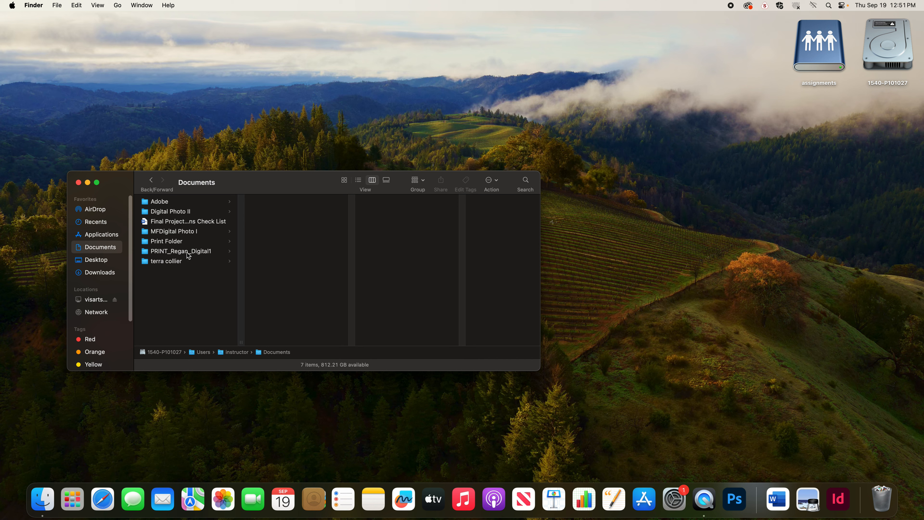
click(152, 255)
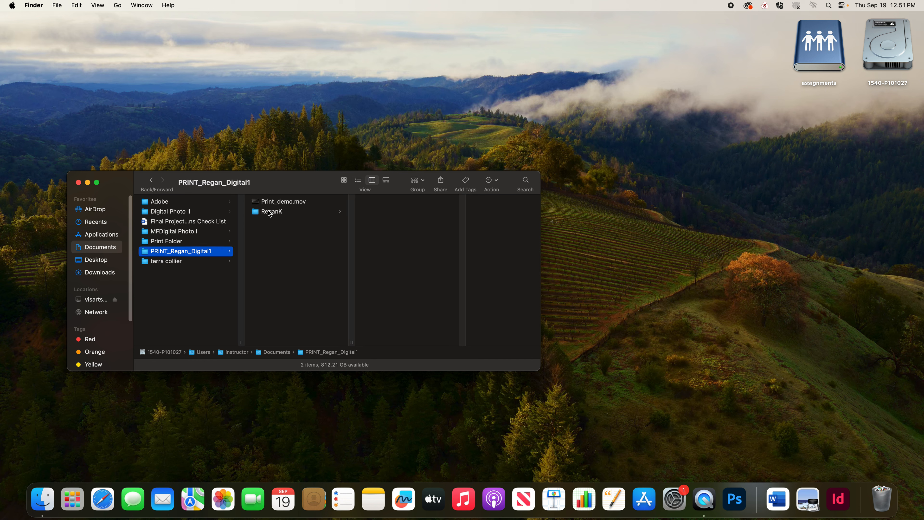
click(255, 211)
key(super+BackSpace)
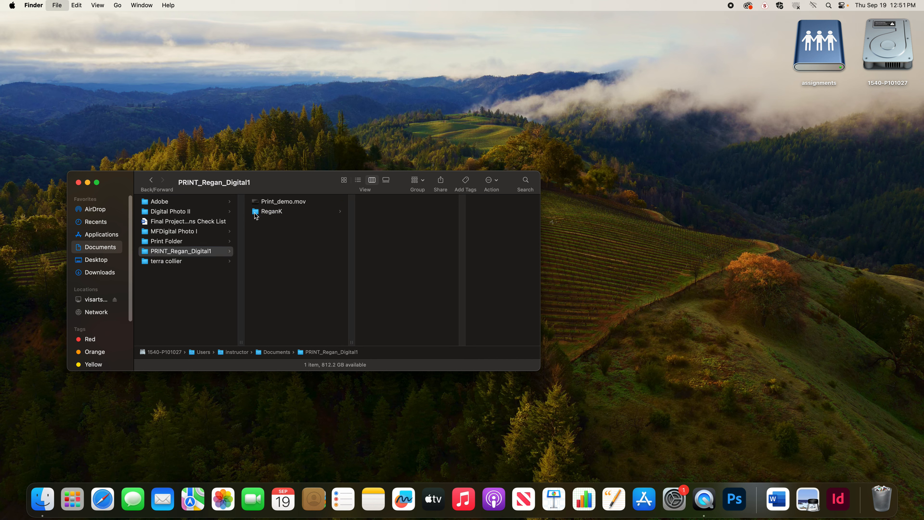
click(255, 213)
right_click(255, 213)
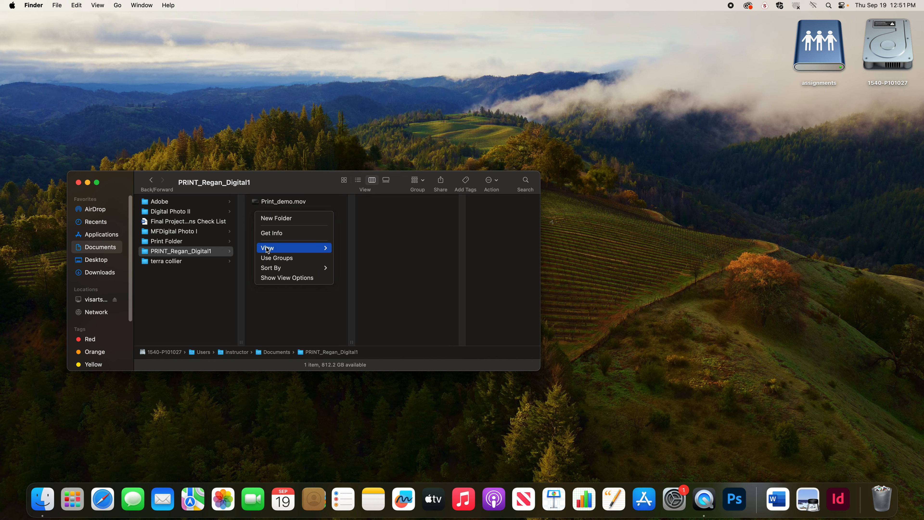
click(271, 308)
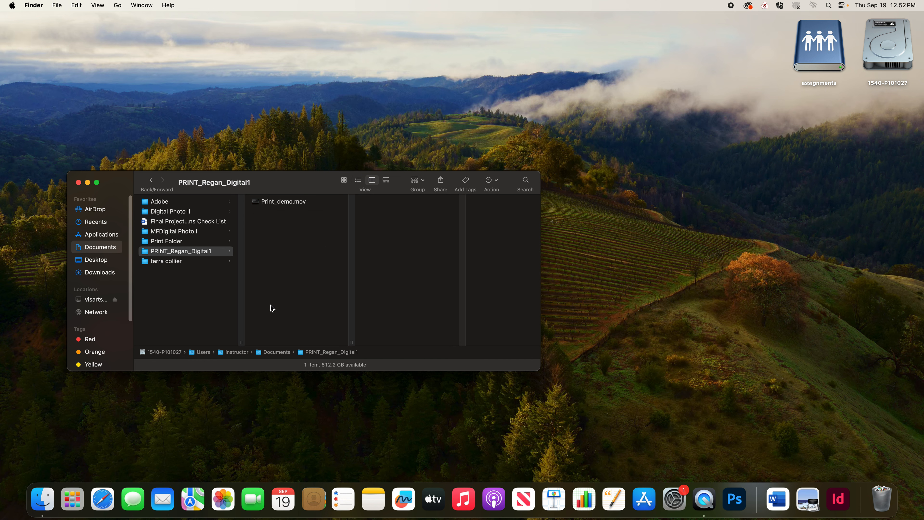
drag(280, 186, 242, 63)
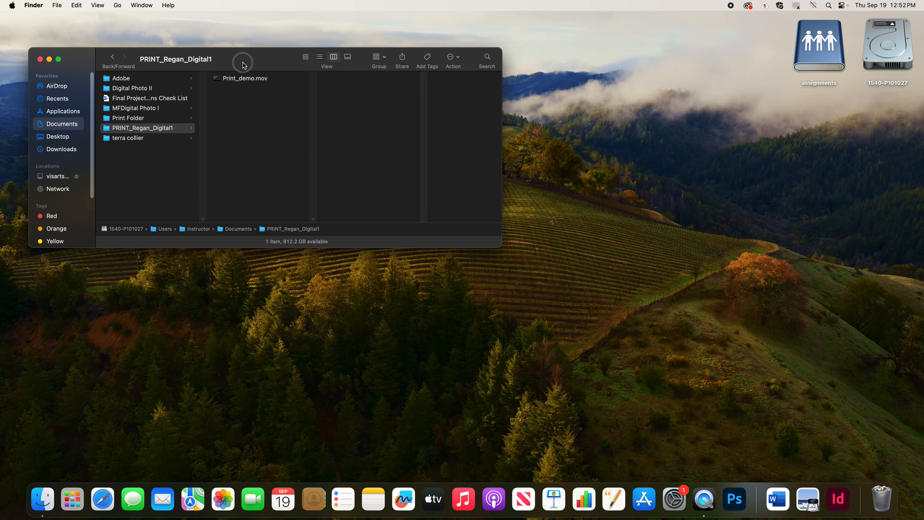
In a second window, drag the student's folder from the server's Digital1 > Print into the local print folder.
key(super+n)
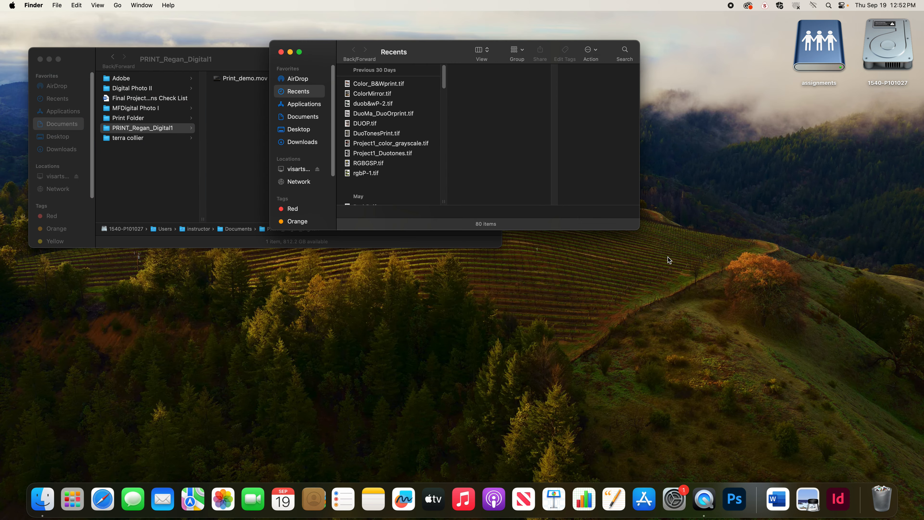
drag(322, 51, 562, 65)
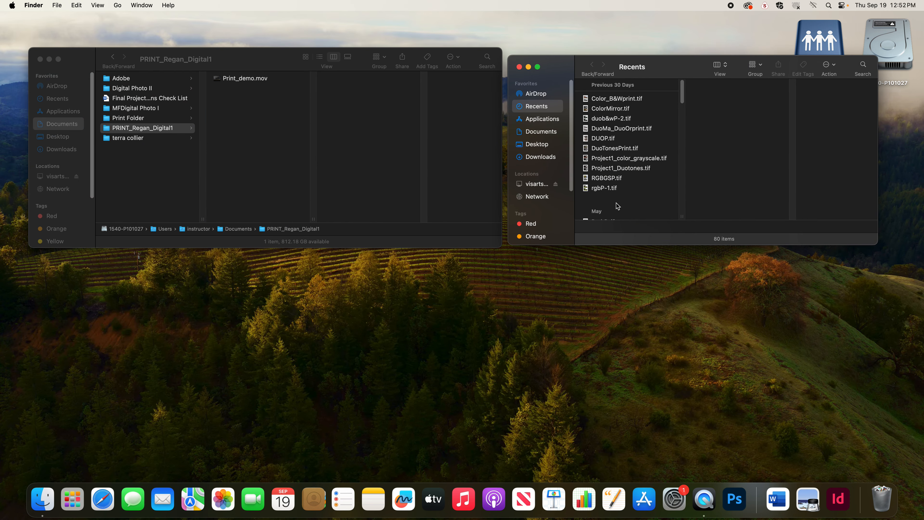
click(537, 185)
click(600, 156)
click(716, 156)
click(781, 98)
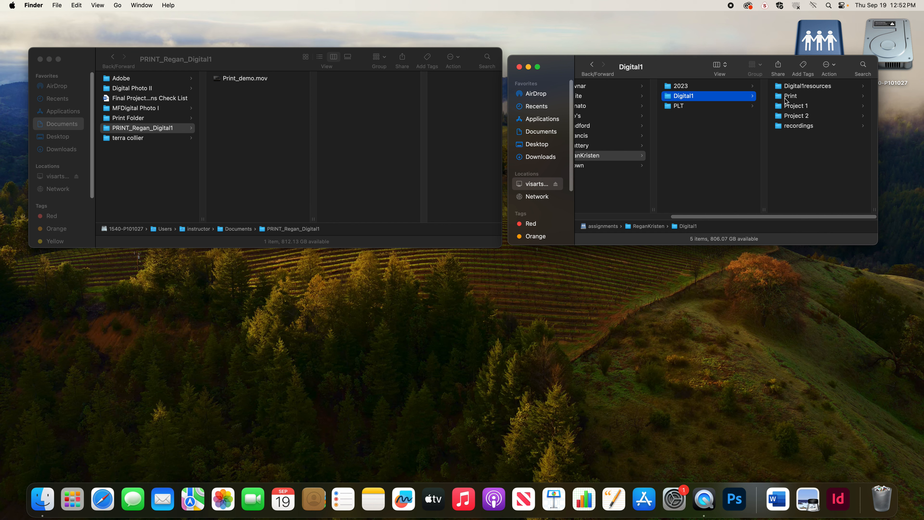
click(785, 97)
drag(780, 86, 238, 97)
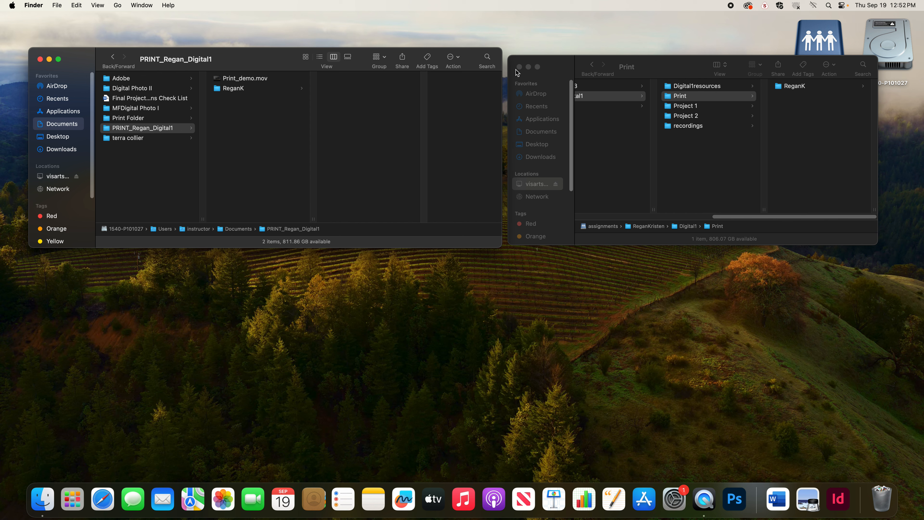
click(543, 184)
Eject the visartsstore server and close both Finder windows.
click(554, 184)
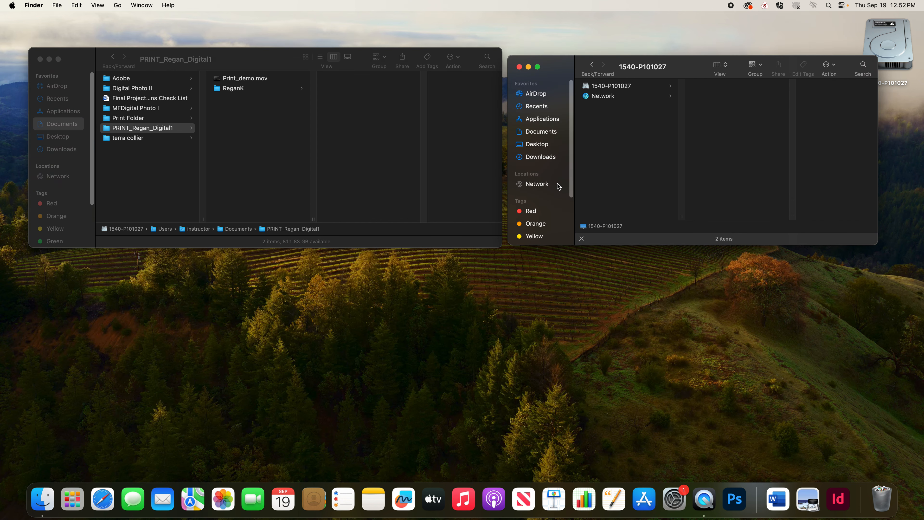
click(519, 67)
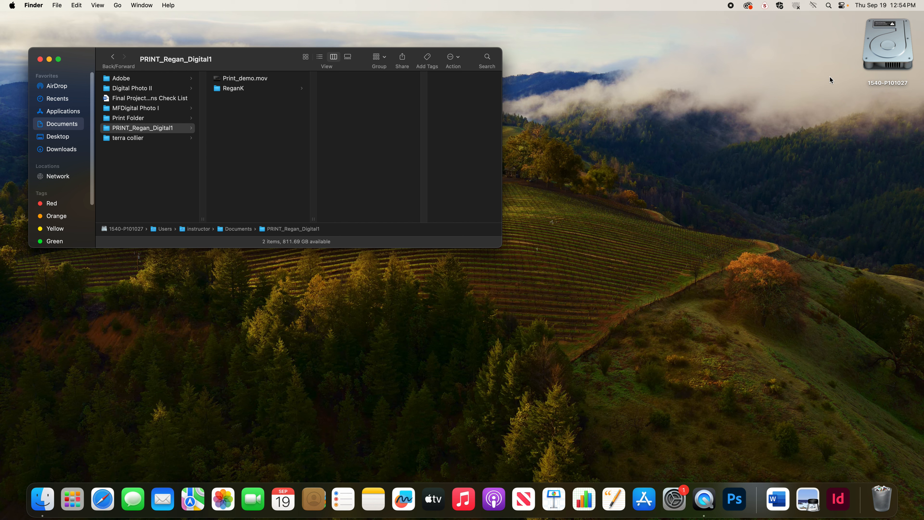
click(40, 59)
Launch Photoshop and open Color_BW_P.tif and portrait_P.tif from the student's folder.
click(735, 499)
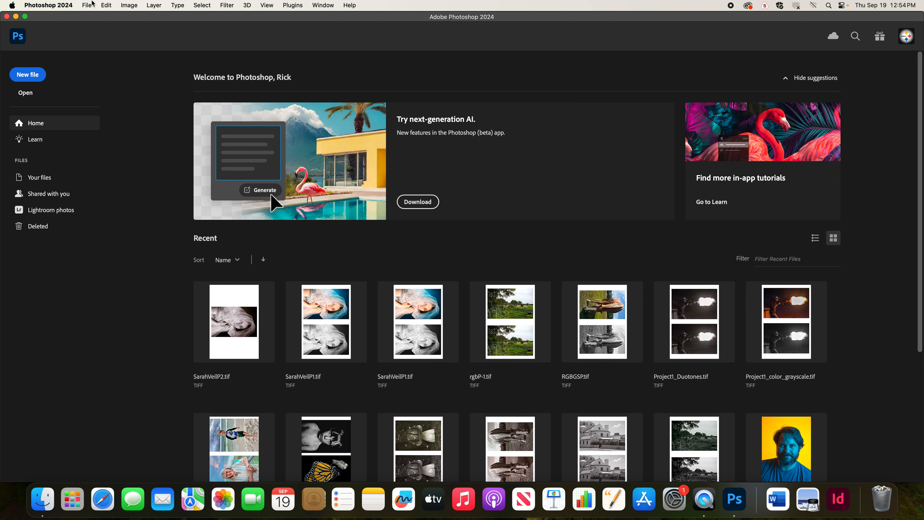
click(86, 6)
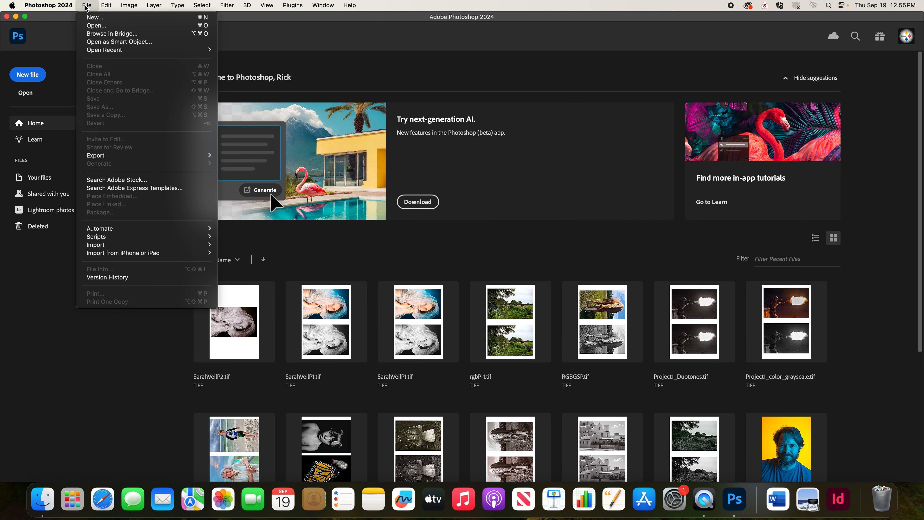
click(89, 26)
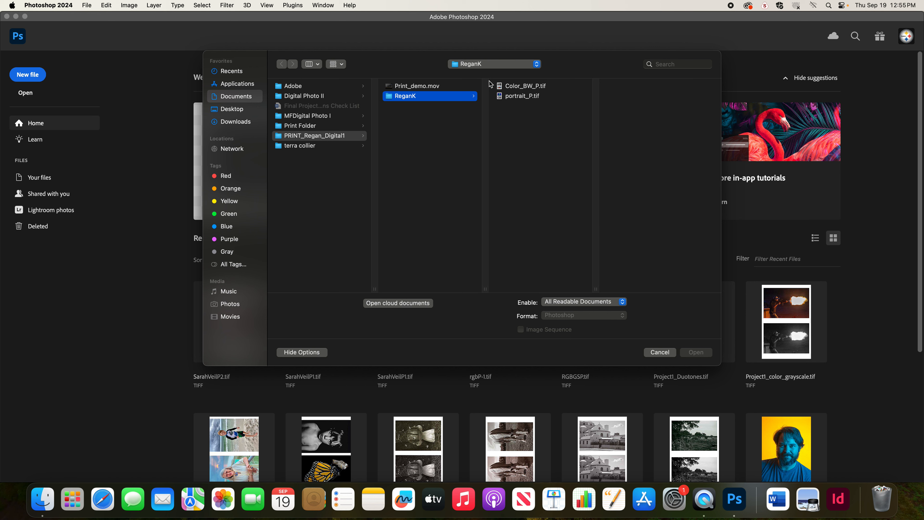
click(504, 86)
shift+click(501, 98)
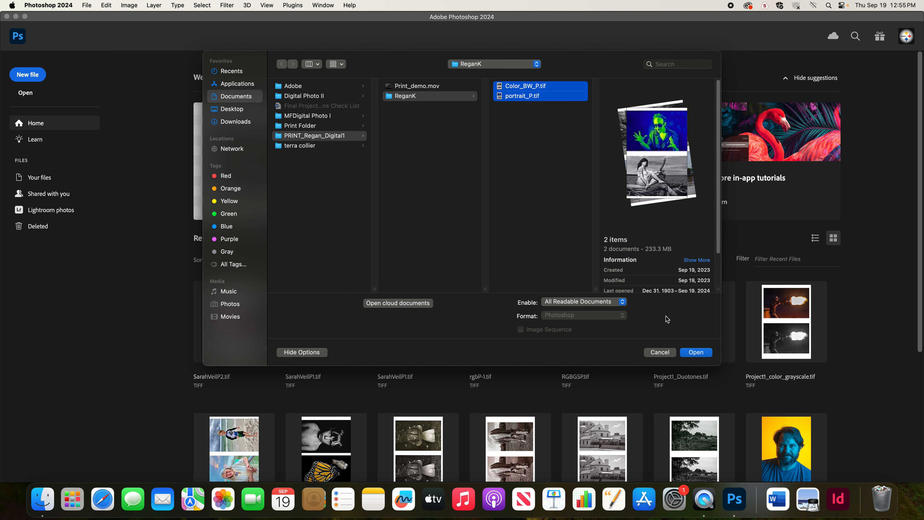
click(696, 352)
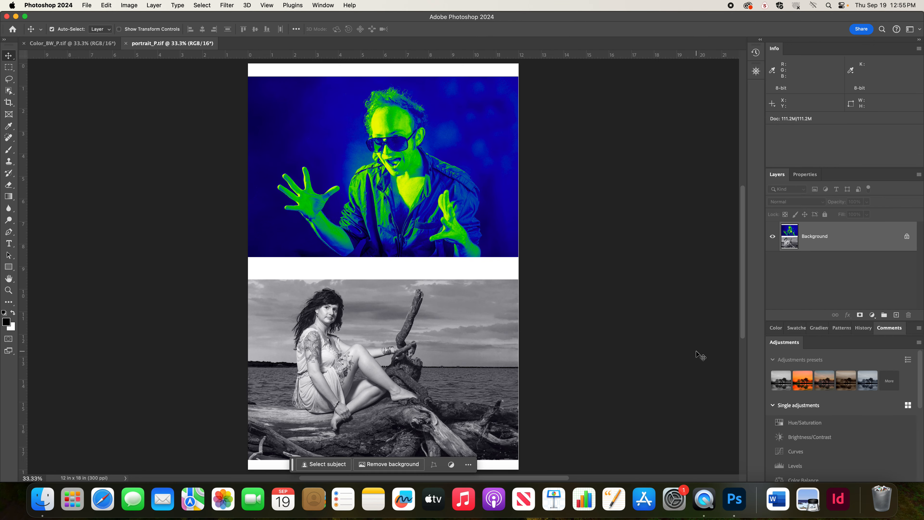
Switch to the Color_BW_P.tif document and open its print settings from the File menu.
click(43, 44)
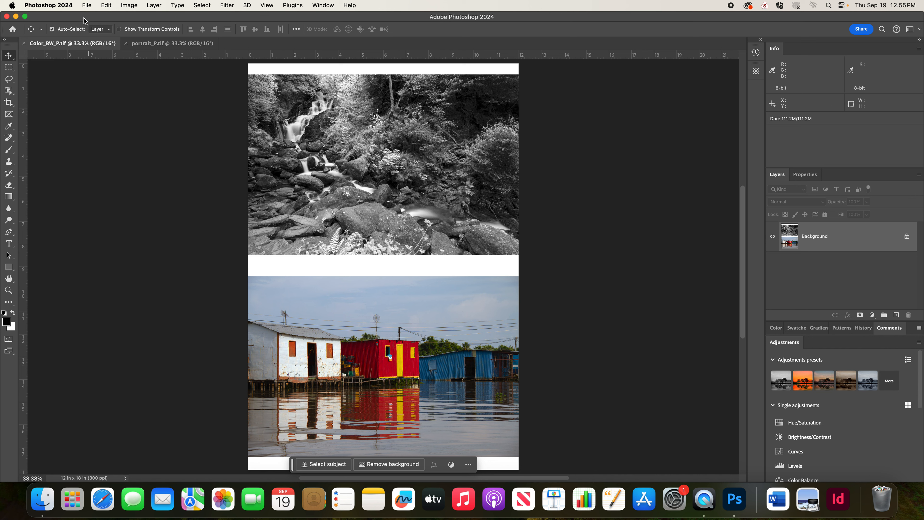
click(87, 5)
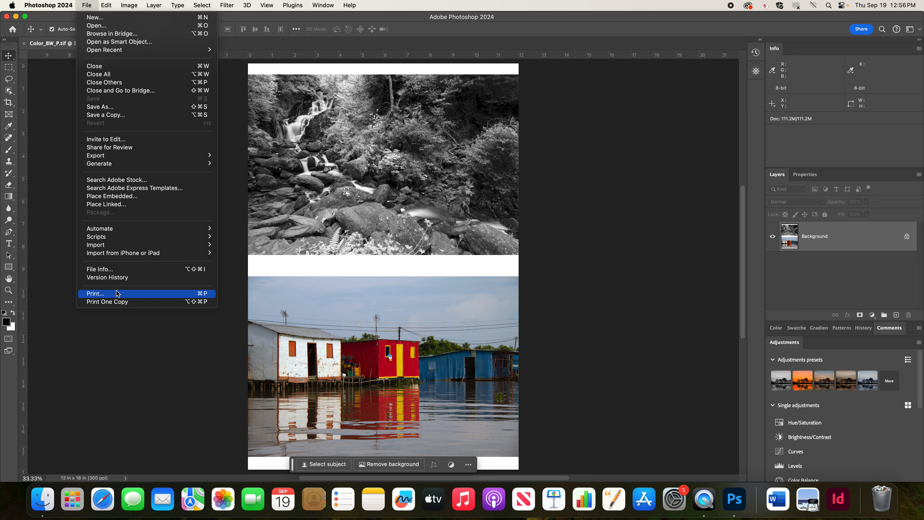
click(117, 293)
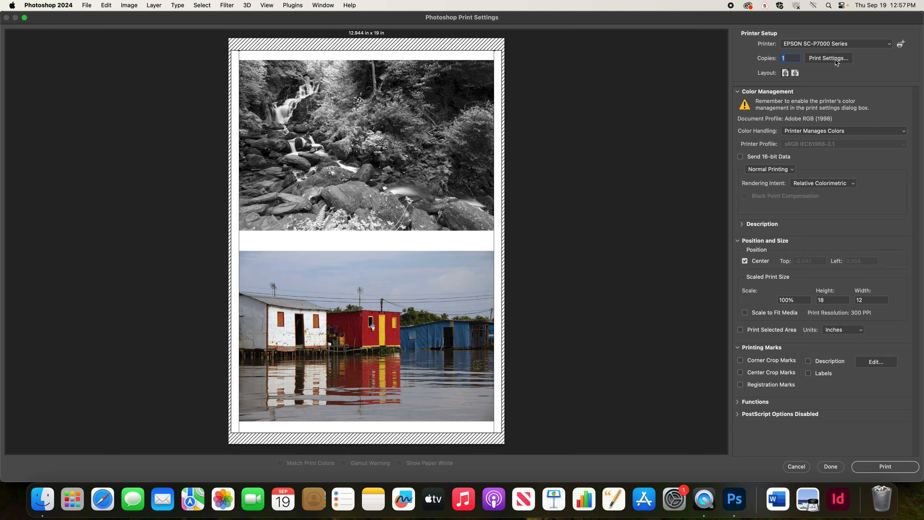
Keep EPSON SC-P7000 Series as the printer and open the printer's own print settings.
click(880, 46)
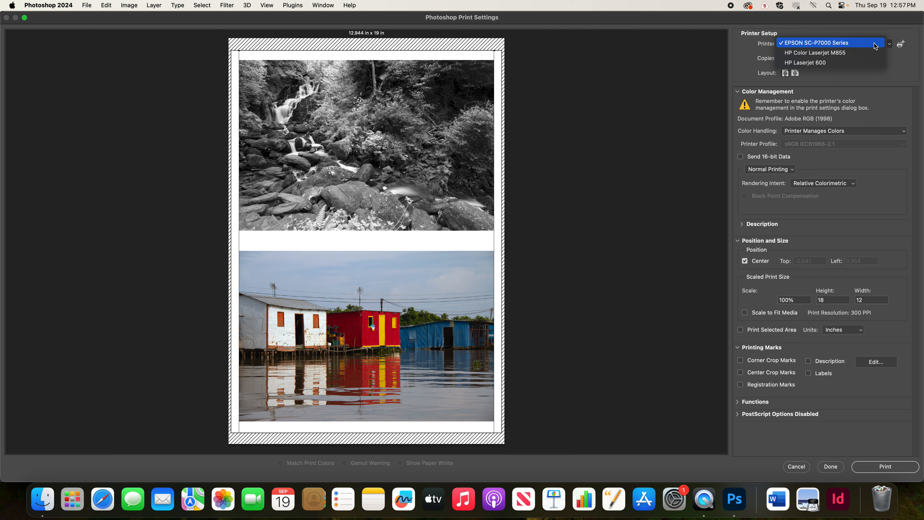
click(875, 46)
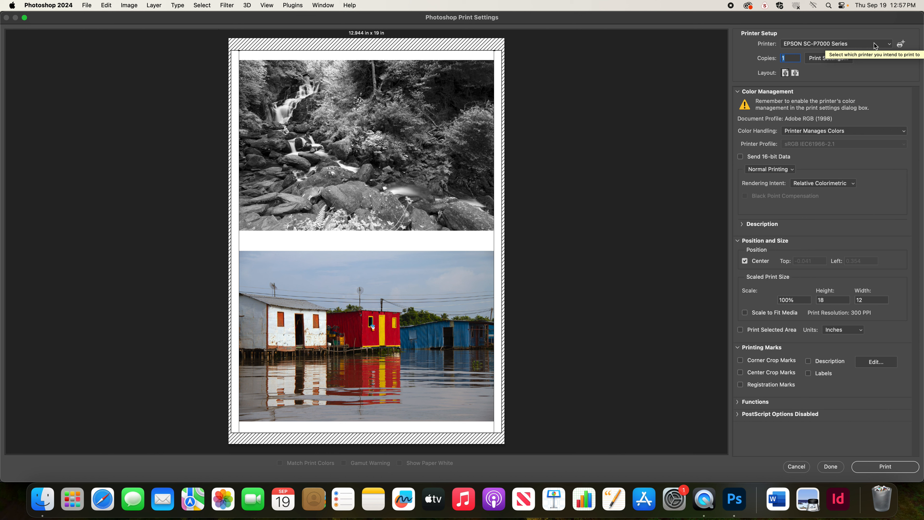
click(875, 46)
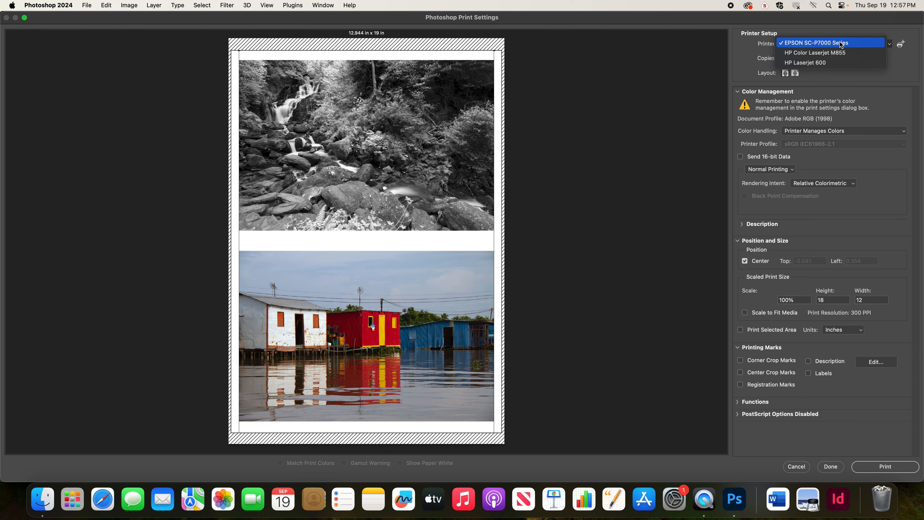
click(868, 45)
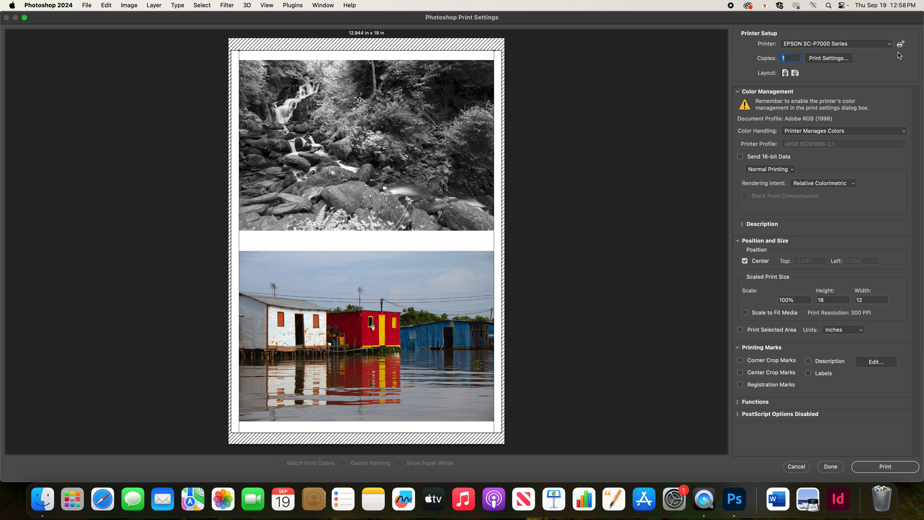
click(817, 59)
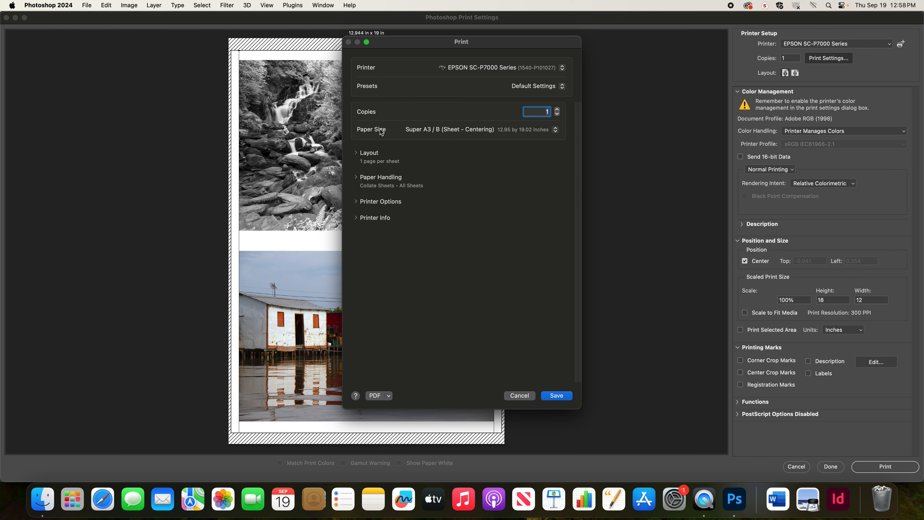
Show the paper sizes with the Super A3 / B (Sheet - Centering) variants.
click(437, 135)
mouse_move(437, 134)
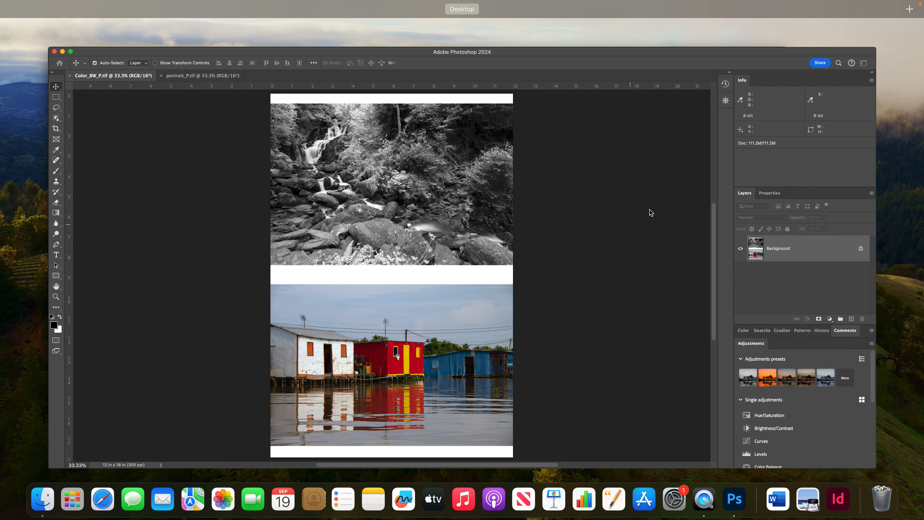
Reopen Print Settings for the Color_BW_P.tif layout with Cmd+P.
key(super+p)
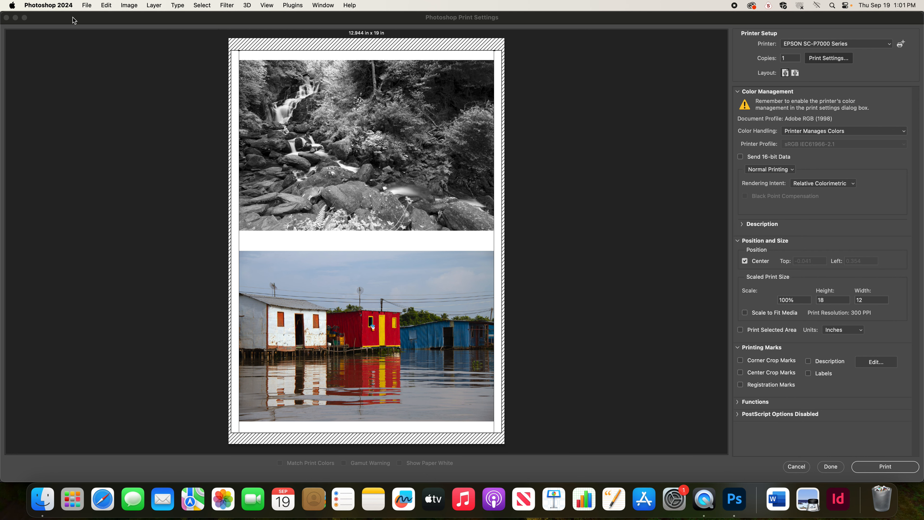
Move the Print Settings window aside to view the dialog behind, then return it to the top.
drag(72, 19, 72, 159)
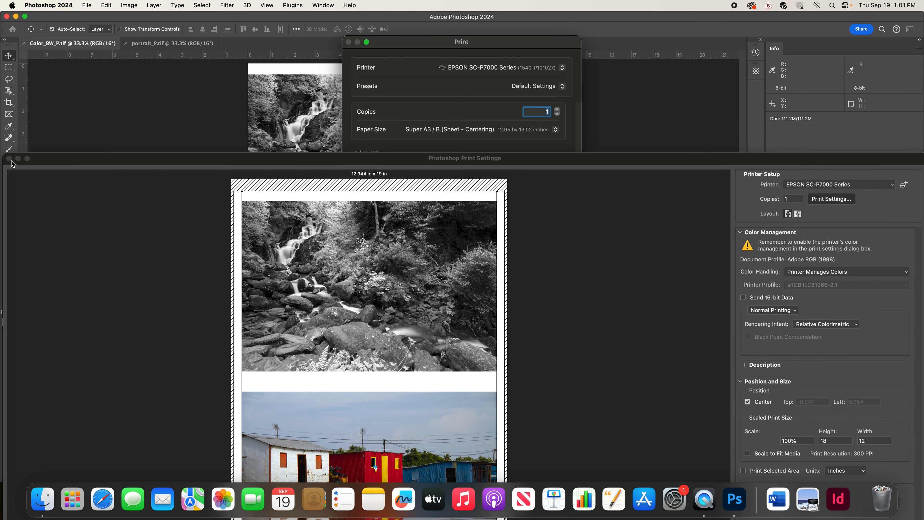
drag(599, 158, 604, 5)
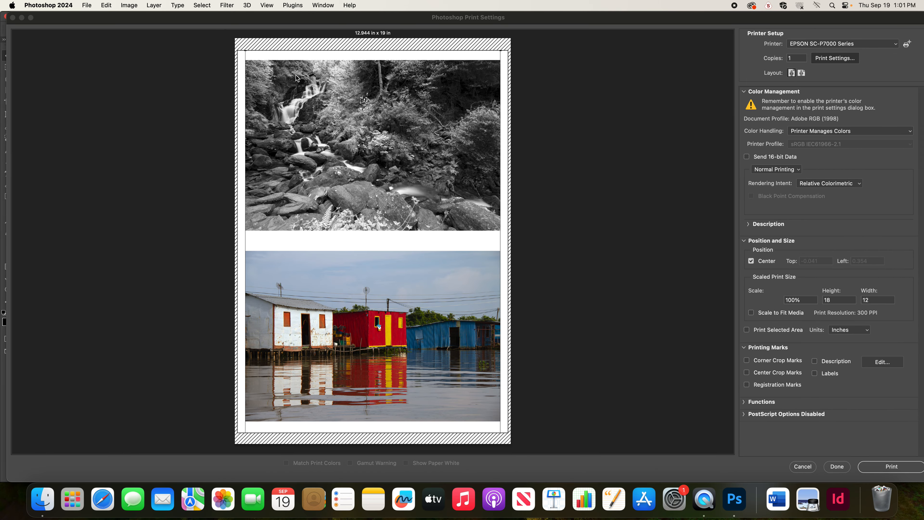
mouse_move(99, 19)
mouse_down()
mouse_move(97, 76)
mouse_move(91, 3)
mouse_up()
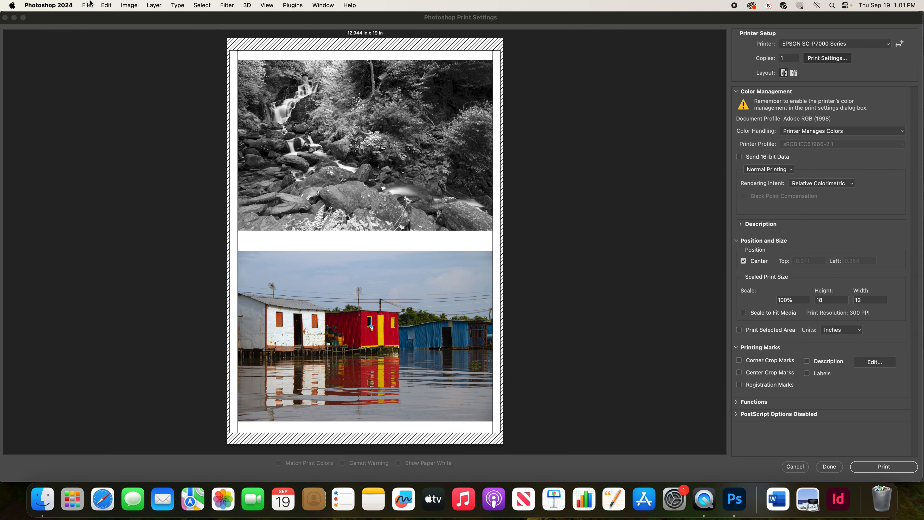
click(796, 467)
Bring up the macOS Print dialog from Photoshop's Print Settings and restore the full-size window.
click(882, 466)
drag(71, 18, 101, 476)
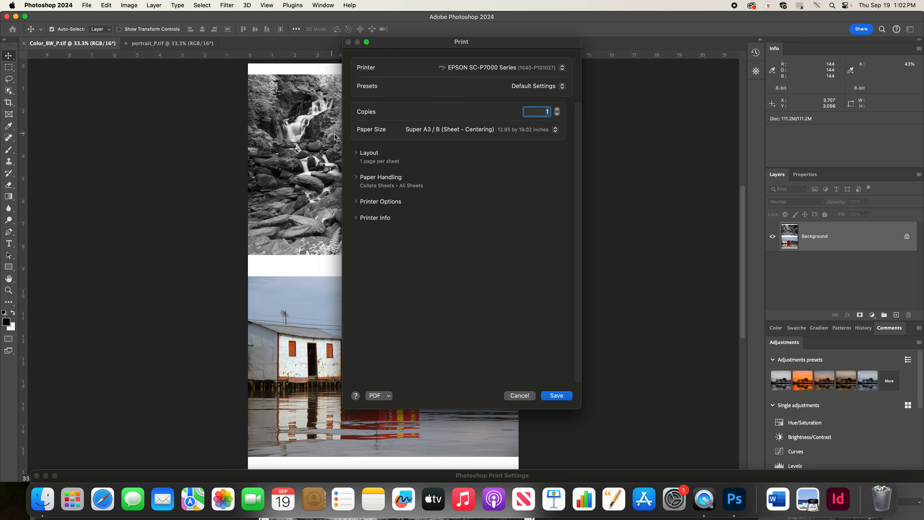
click(530, 131)
key(ctrl+Up)
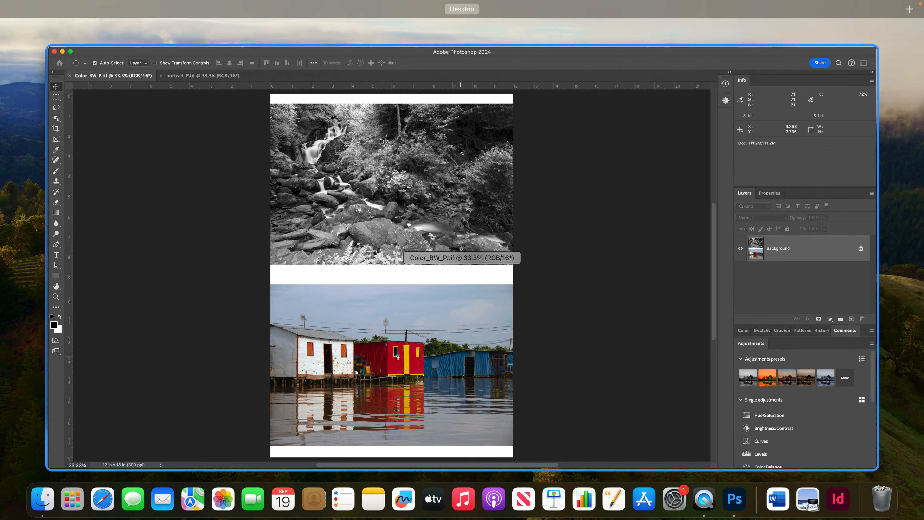
click(439, 123)
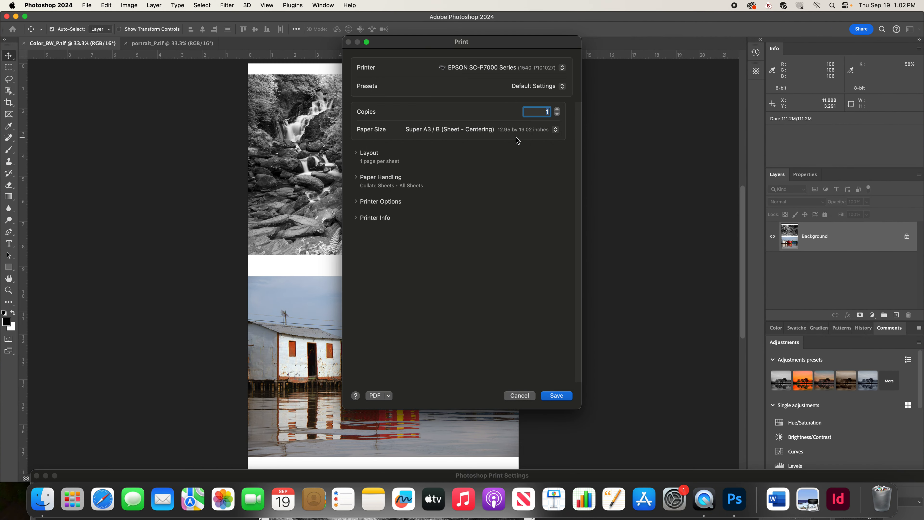
Keep Super A3 / B (Sheet - Centering) paper and expand the printer options to the Epson settings.
click(510, 129)
mouse_move(535, 131)
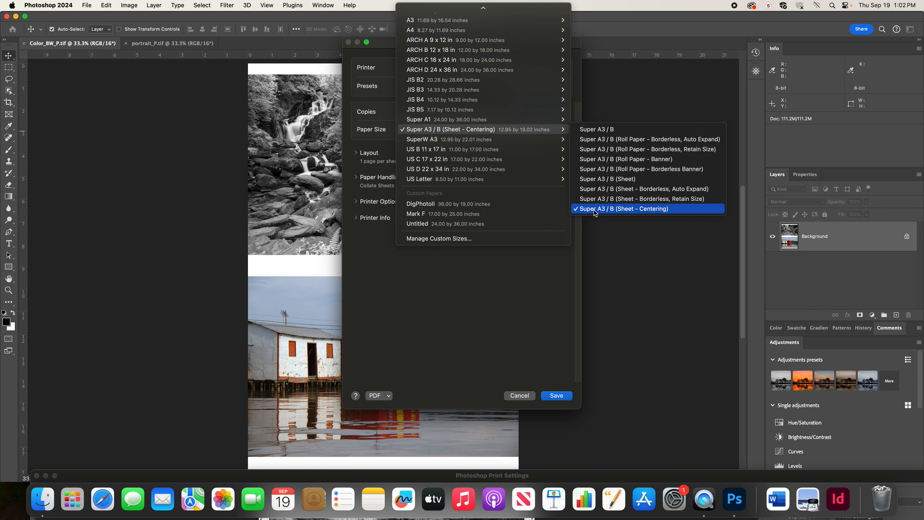
click(630, 210)
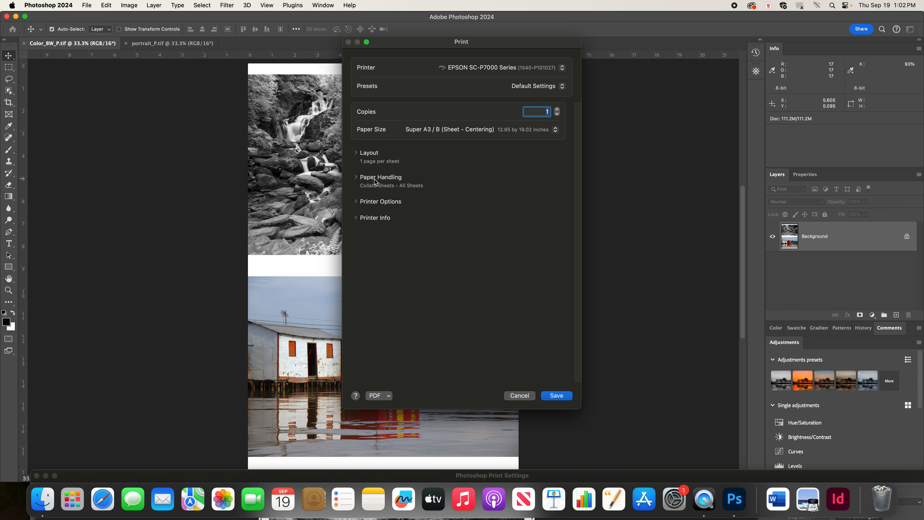
click(365, 204)
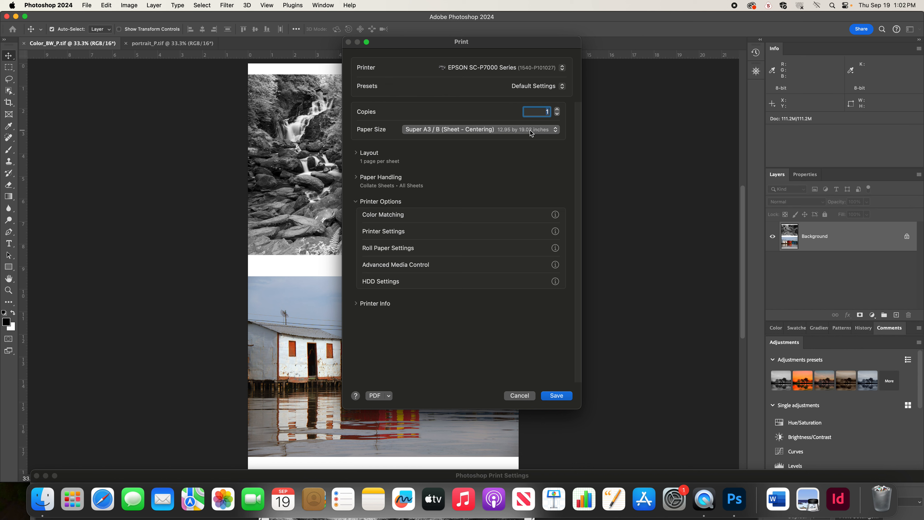
click(367, 233)
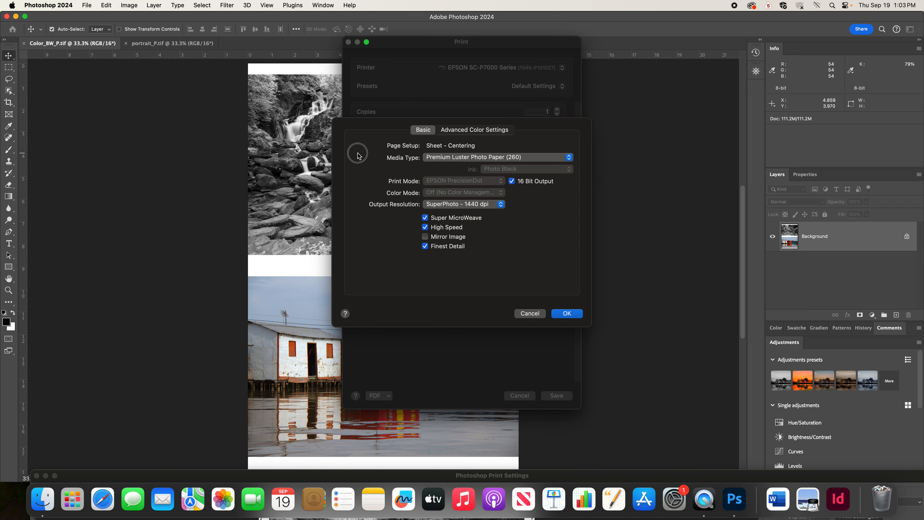
Open and dismiss the Epson printer settings unchanged several times, ending with them open.
click(526, 314)
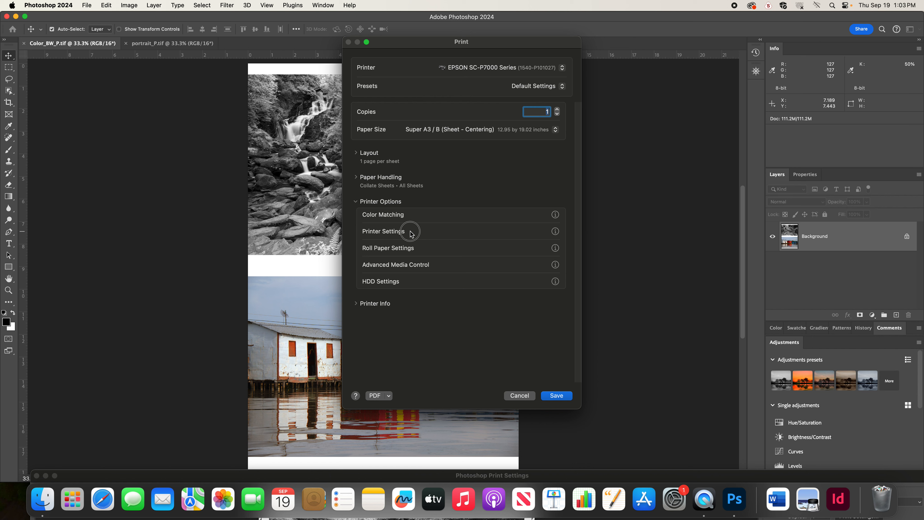
click(399, 233)
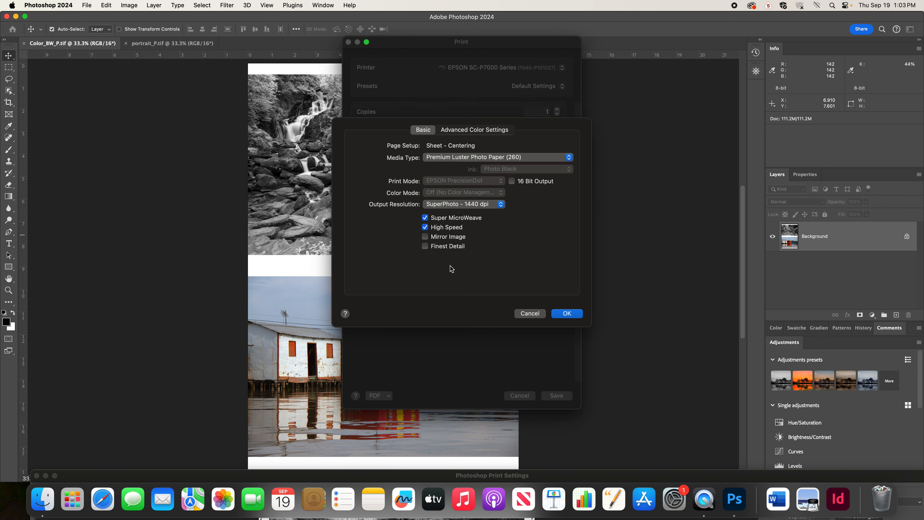
click(541, 311)
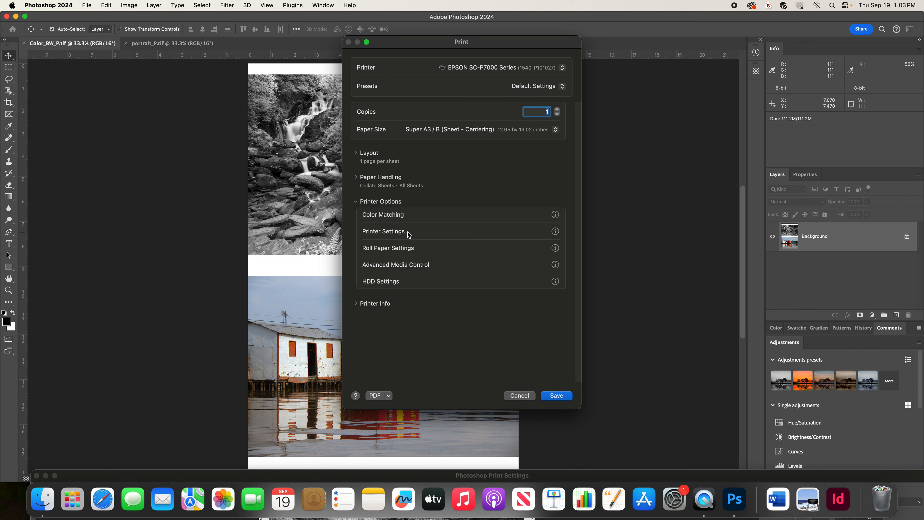
click(407, 232)
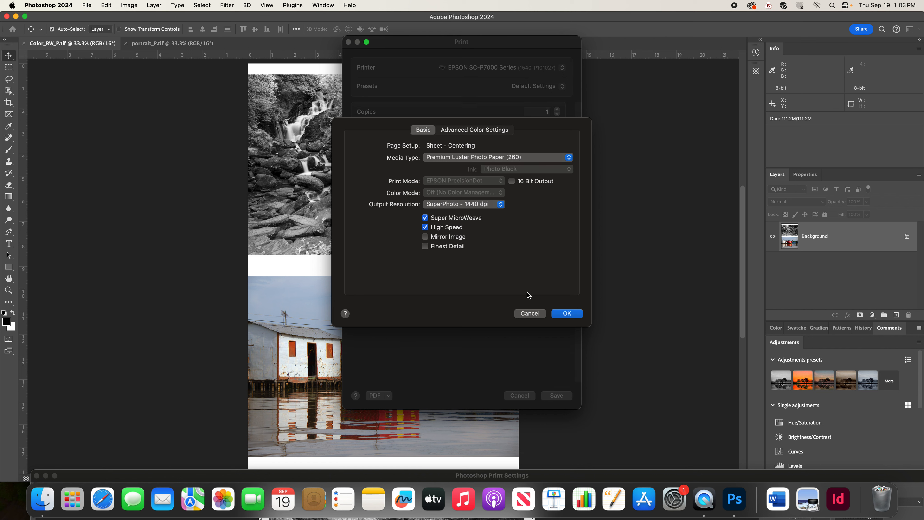
click(527, 314)
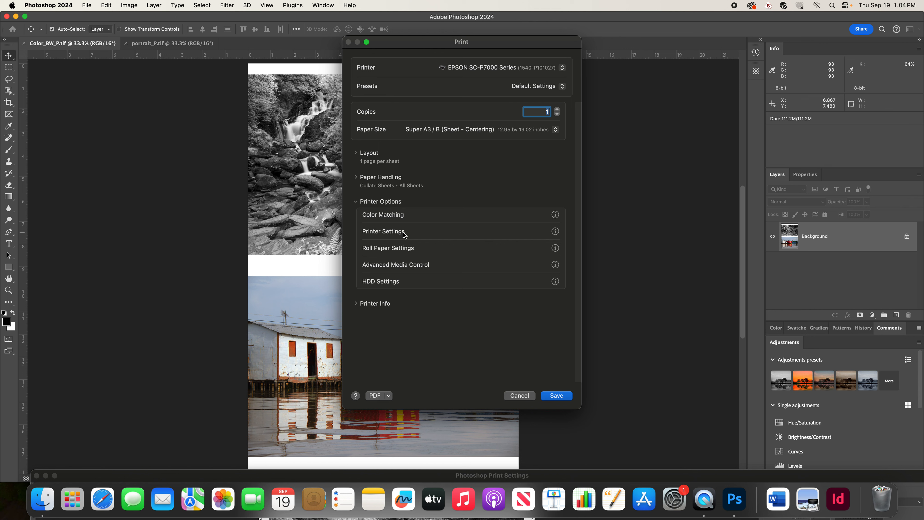
click(403, 234)
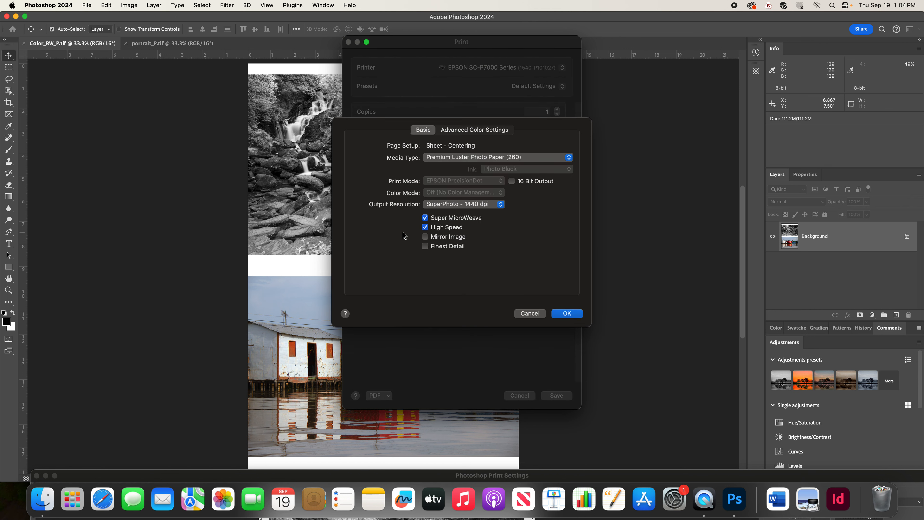
click(543, 156)
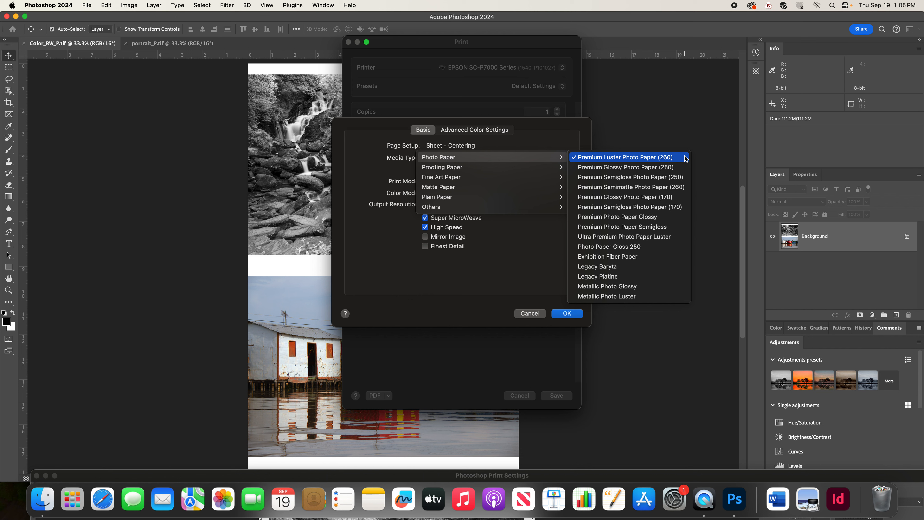
click(685, 157)
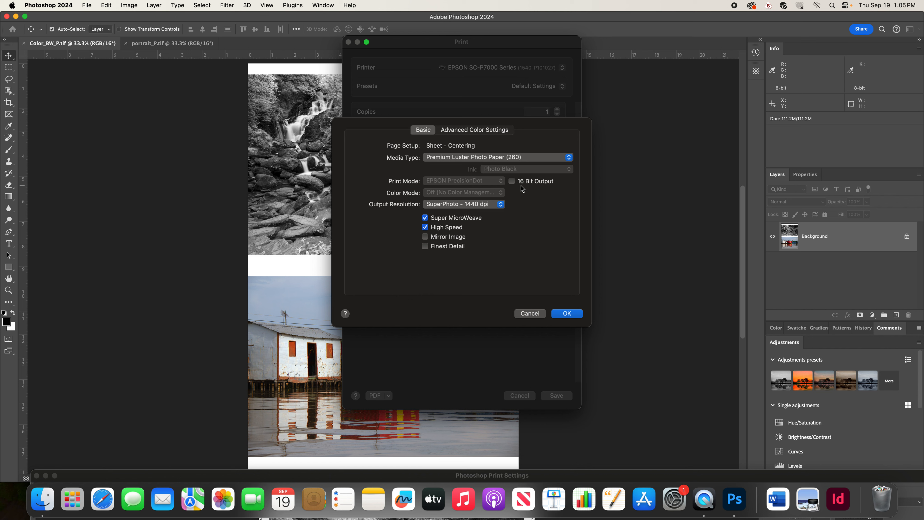
Enable 16 Bit Output, SuperPhoto - 2880 dpi and Finest Detail, then confirm with OK.
click(513, 181)
click(487, 205)
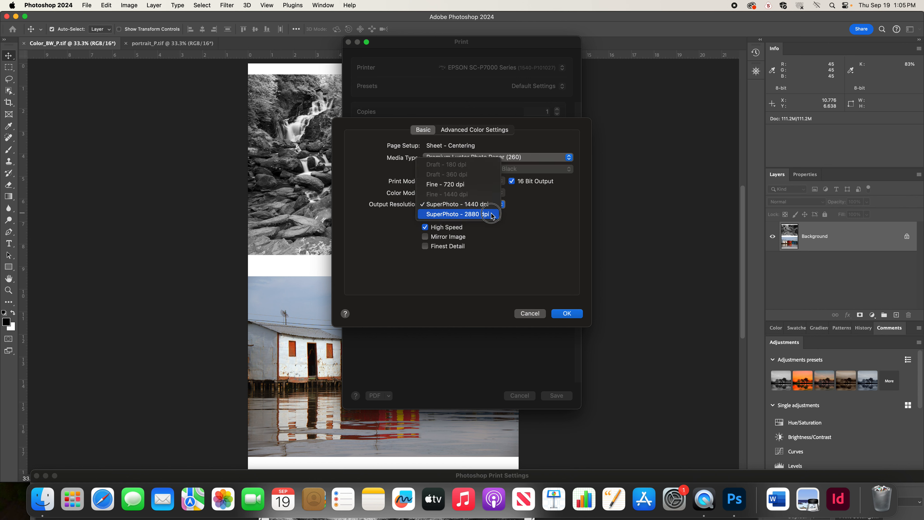
click(491, 214)
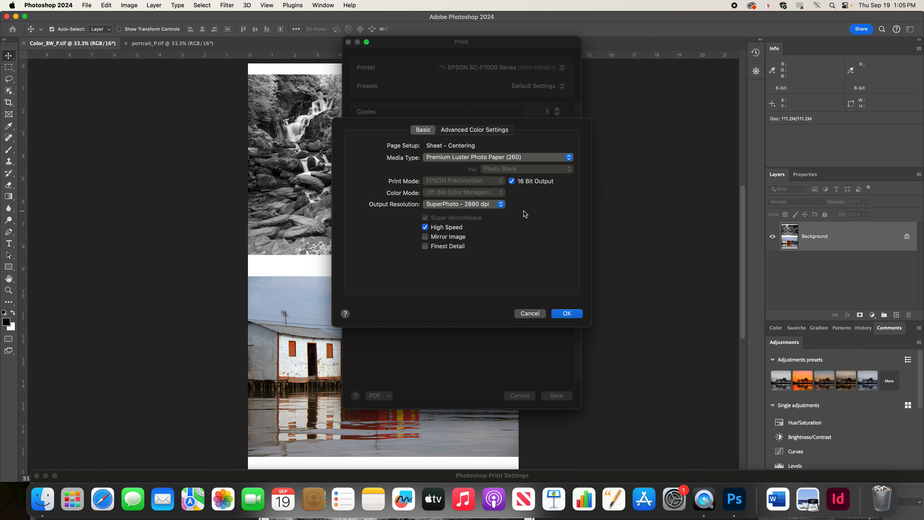
click(496, 206)
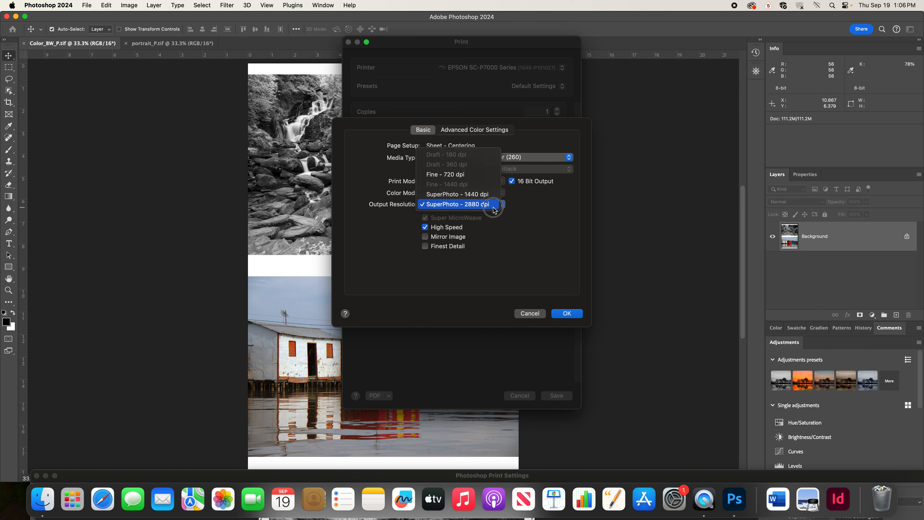
click(495, 209)
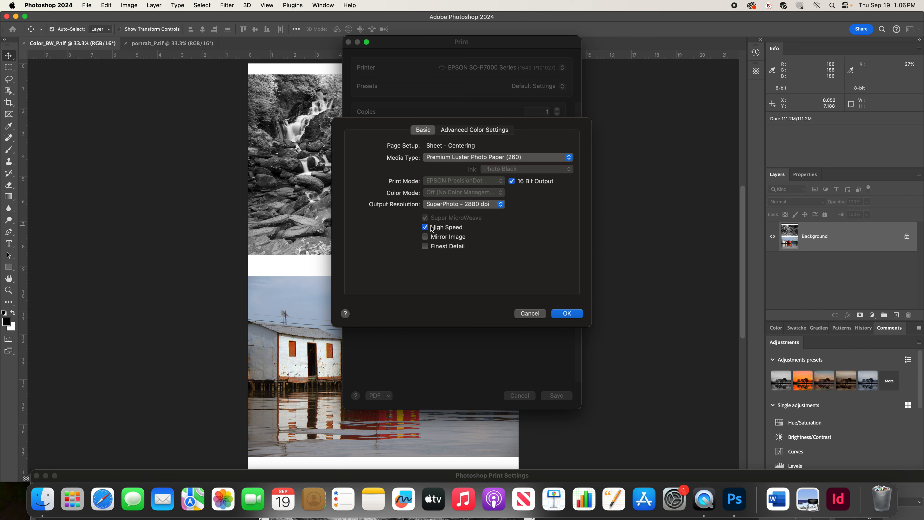
click(428, 245)
click(500, 204)
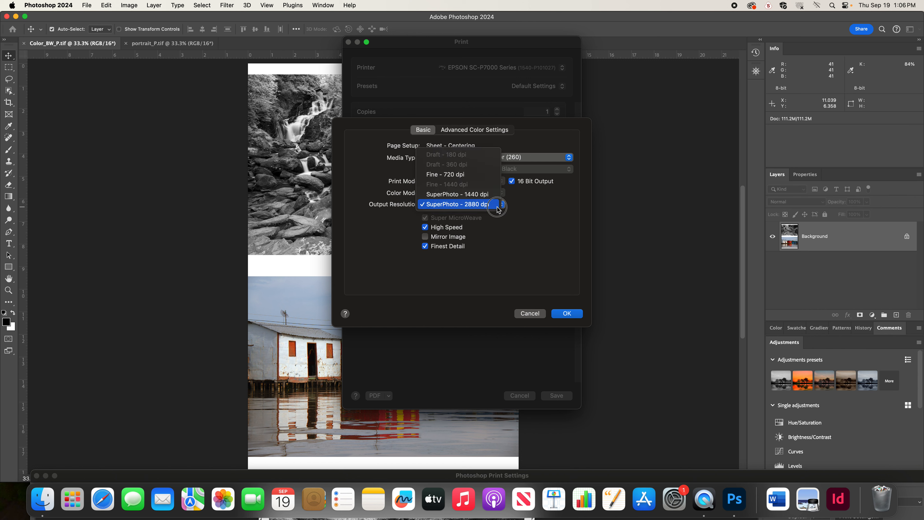
click(492, 199)
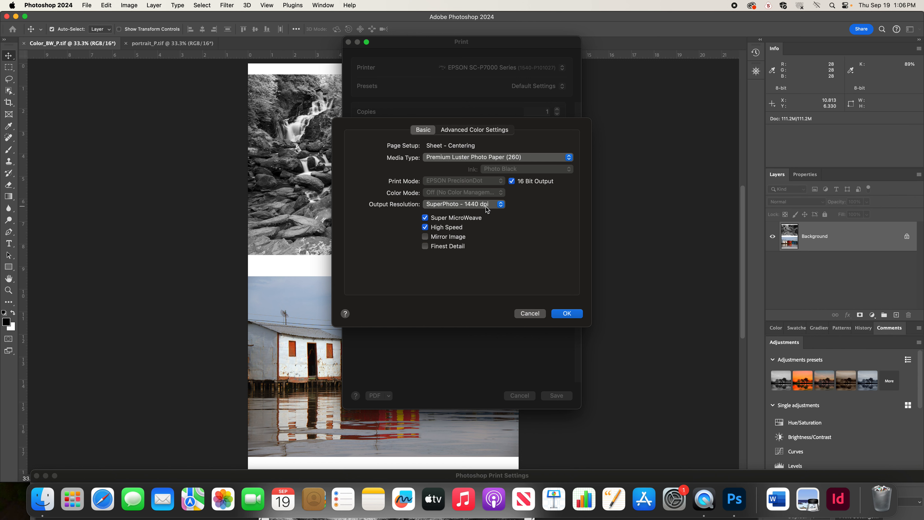
click(495, 205)
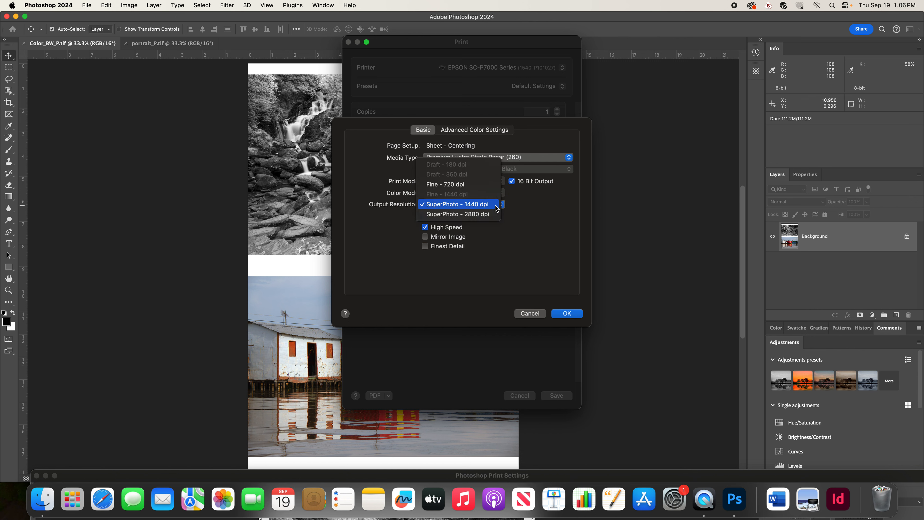
click(485, 214)
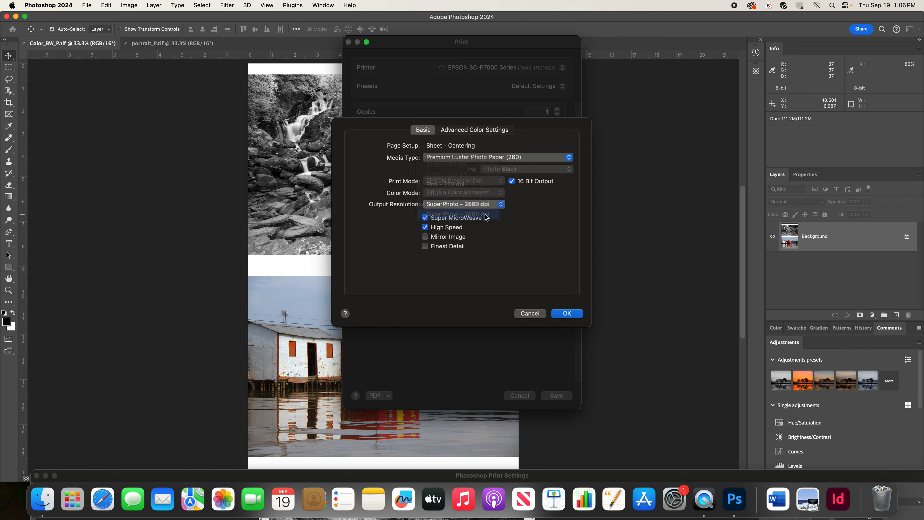
click(425, 246)
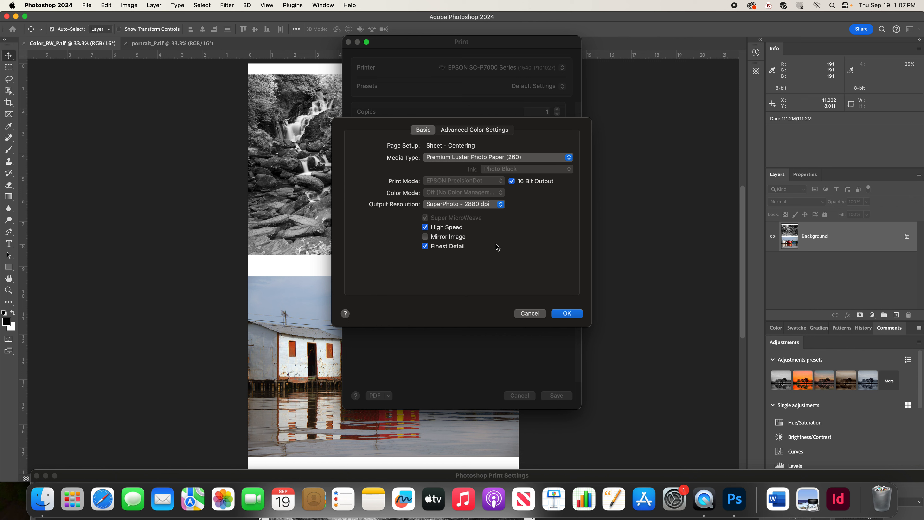
click(565, 313)
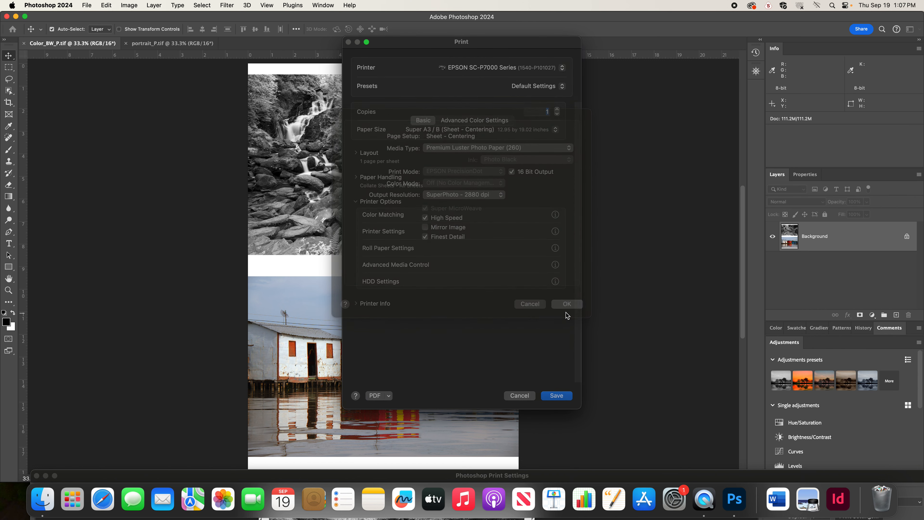
Save the macOS Print dialog and restore the Photoshop and Print Settings windows to full screen.
click(561, 396)
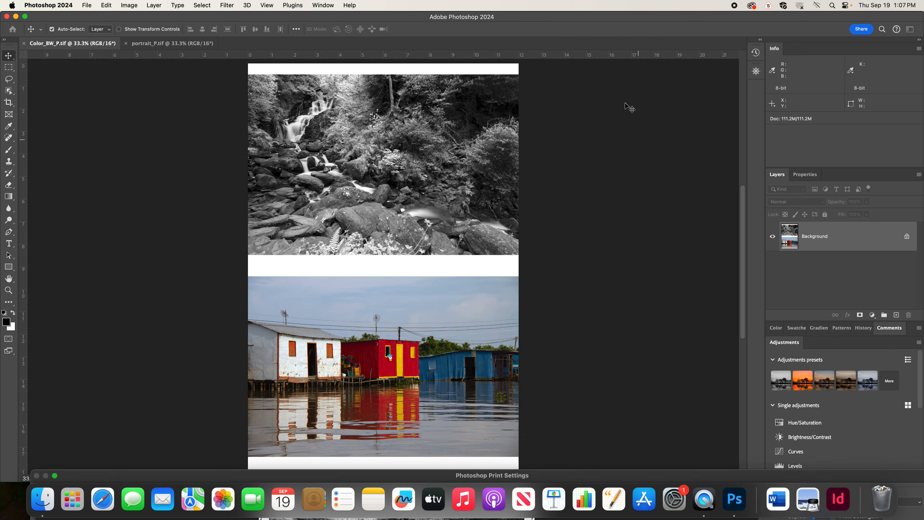
double_click(576, 17)
drag(609, 492, 586, 1)
drag(776, 475, 754, 3)
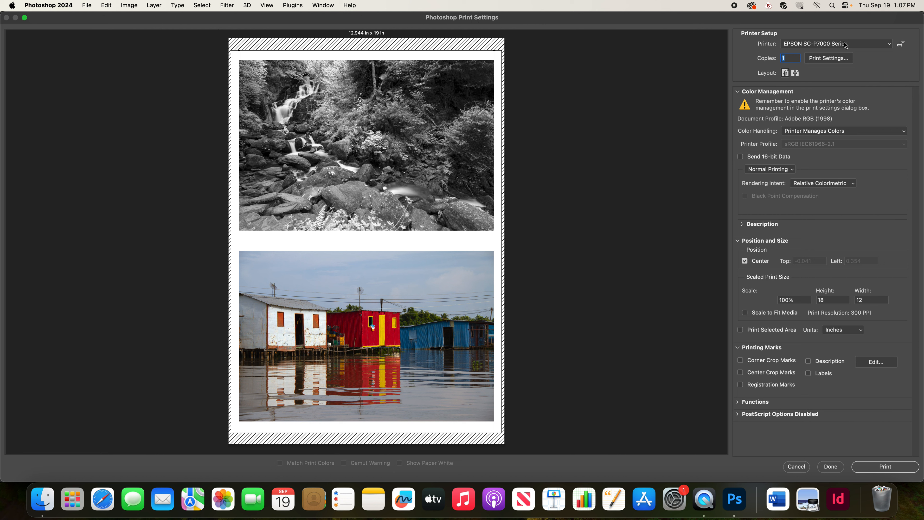
Reopen the system Print dialog, confirm the Premium Luster Epson settings, and save it.
click(825, 58)
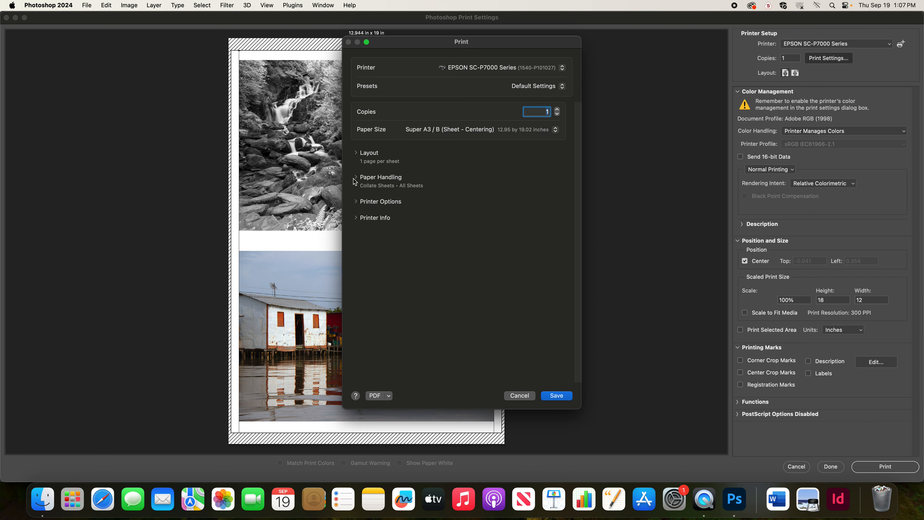
click(358, 202)
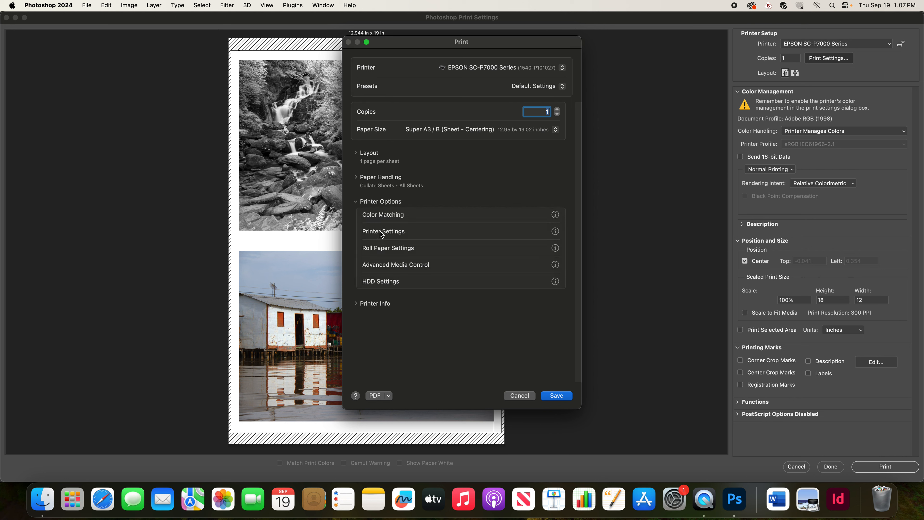
click(381, 233)
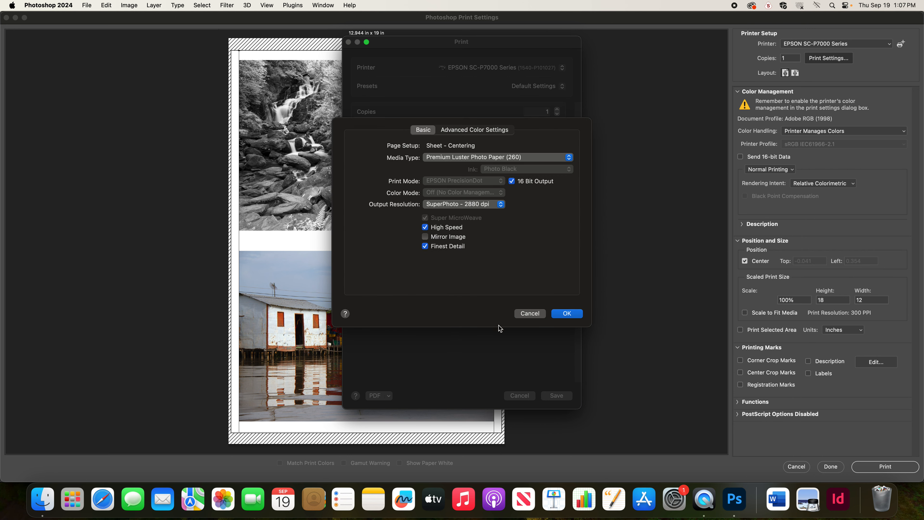
click(529, 314)
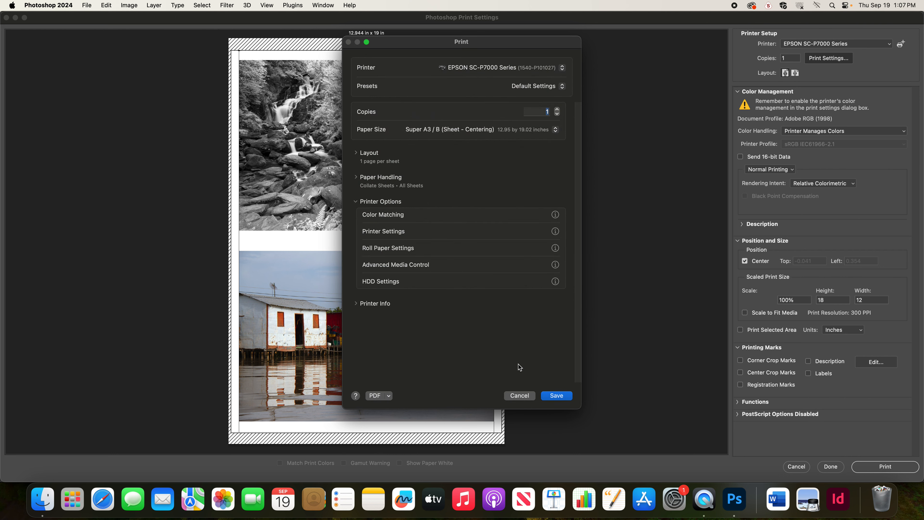
click(557, 396)
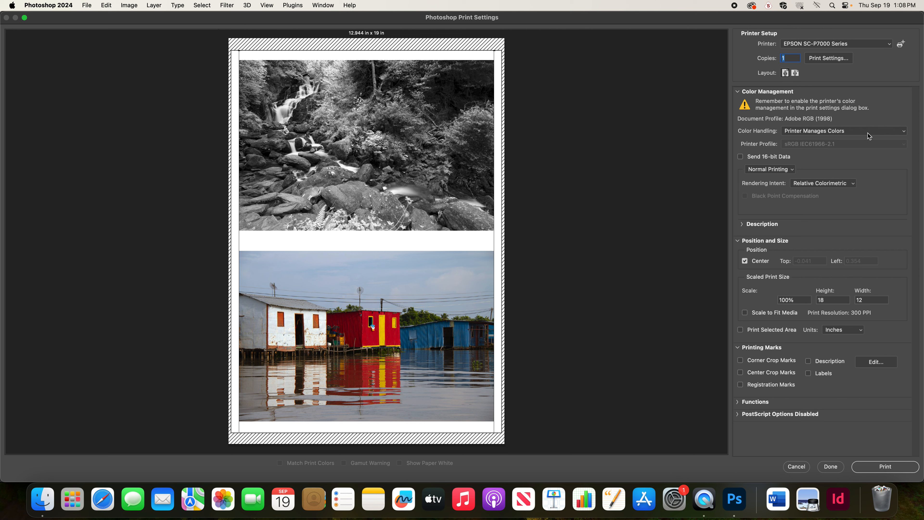
Set Color Handling to Photoshop Manages Colors instead of Printer Manages Colors.
click(879, 132)
click(880, 132)
click(879, 131)
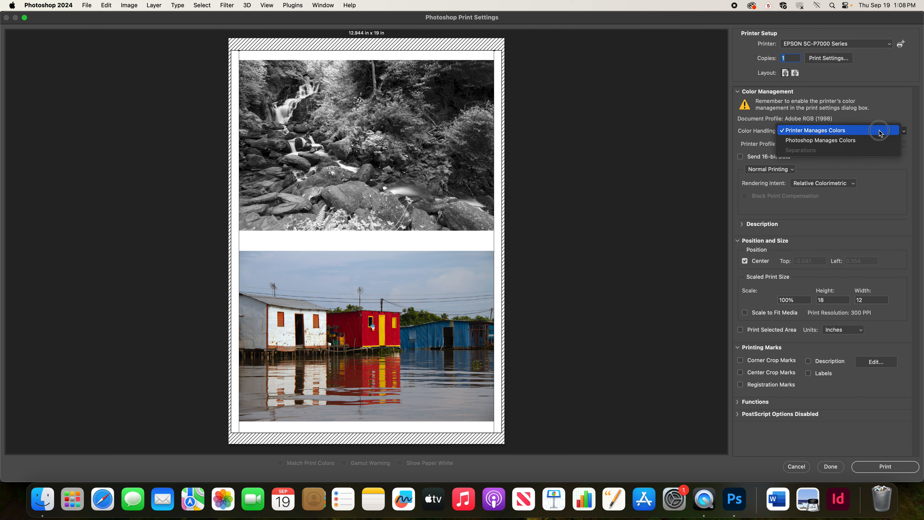
click(856, 141)
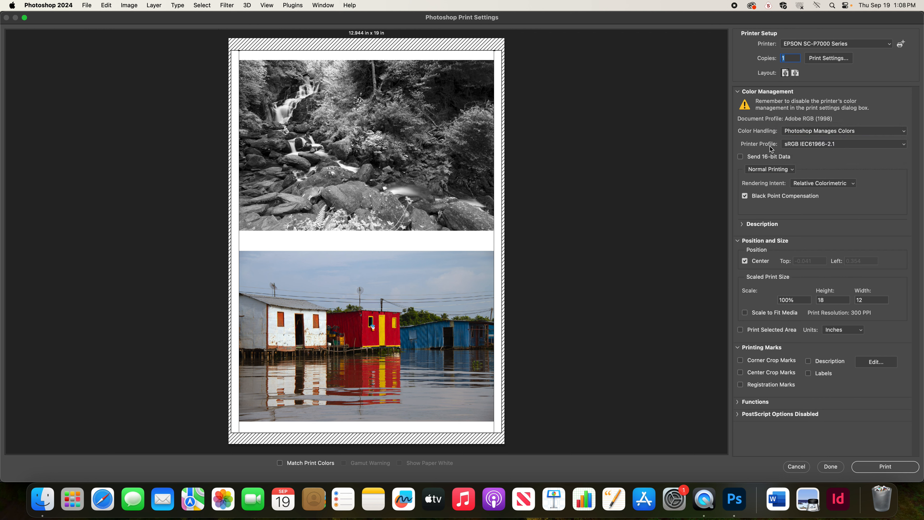
click(847, 130)
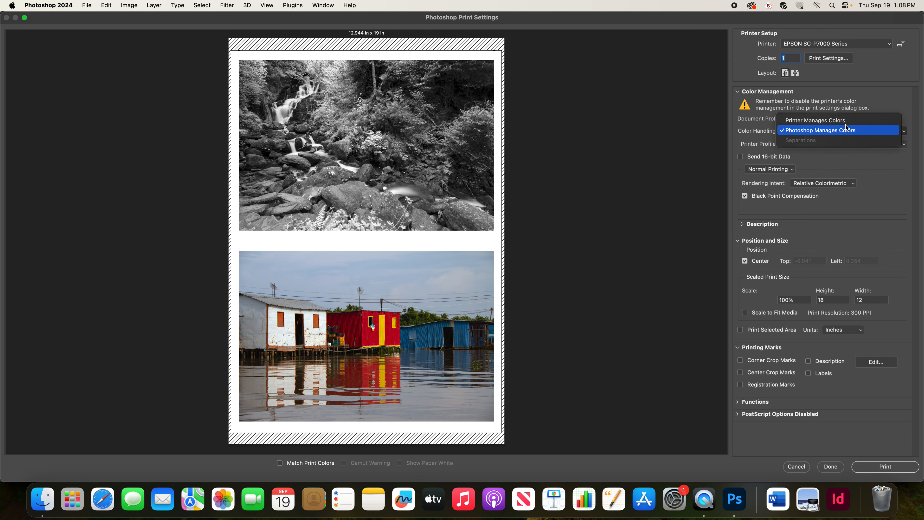
click(845, 122)
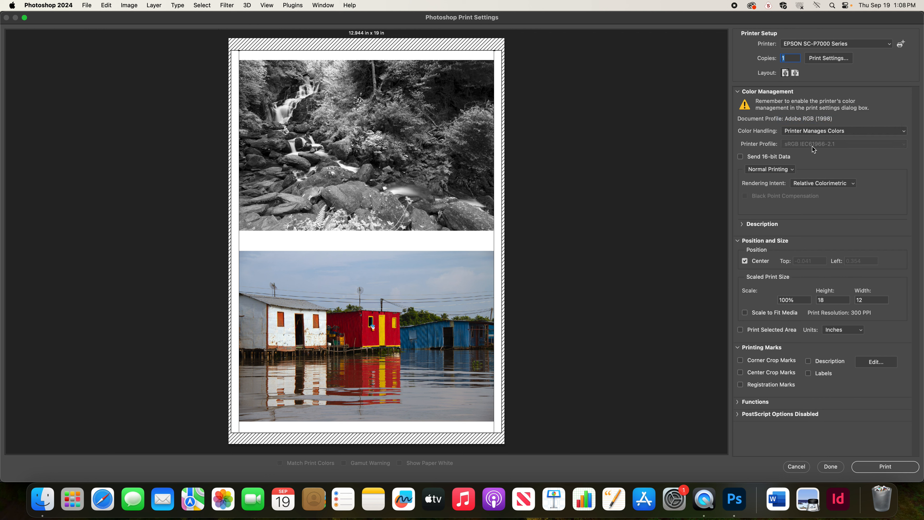
click(841, 144)
click(852, 143)
click(851, 145)
click(845, 134)
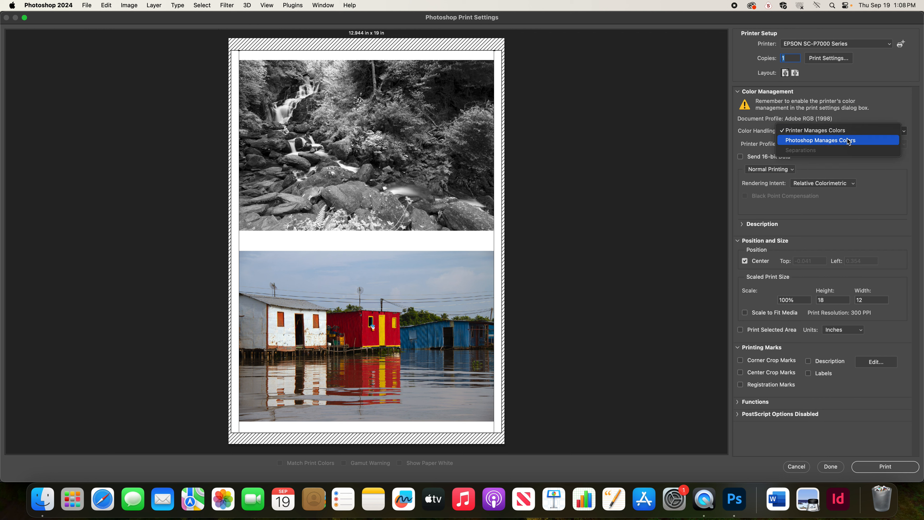
click(848, 140)
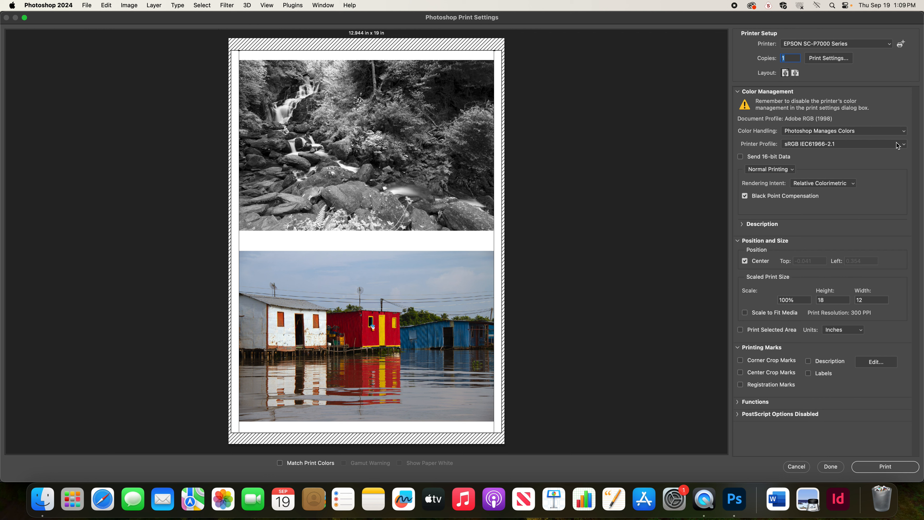
click(897, 145)
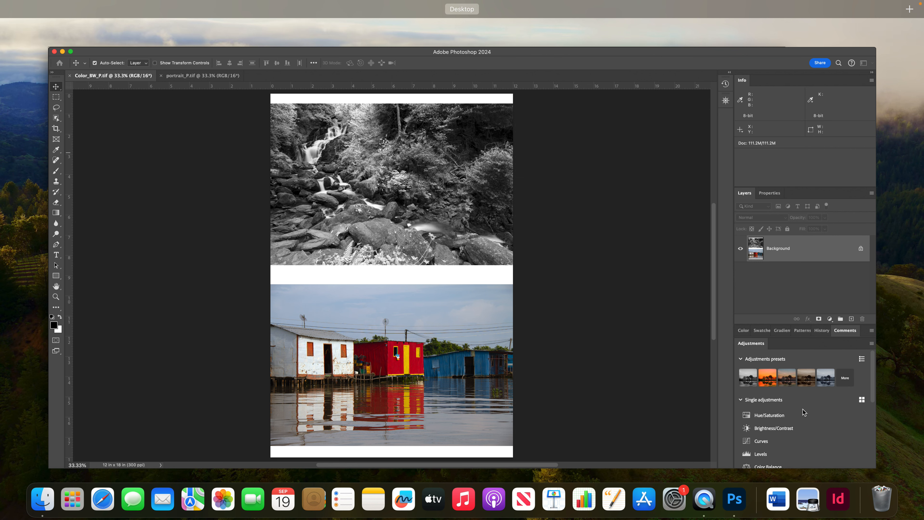
key(super+p)
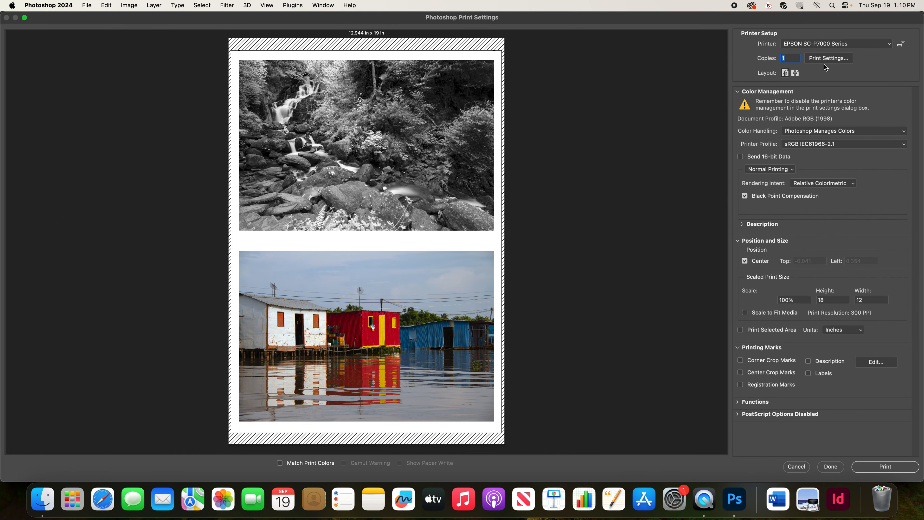
click(832, 145)
Open the Printer Profile list to find the SC-P9000_P7000 Premium Luster Photo Paper 260 profile.
click(861, 144)
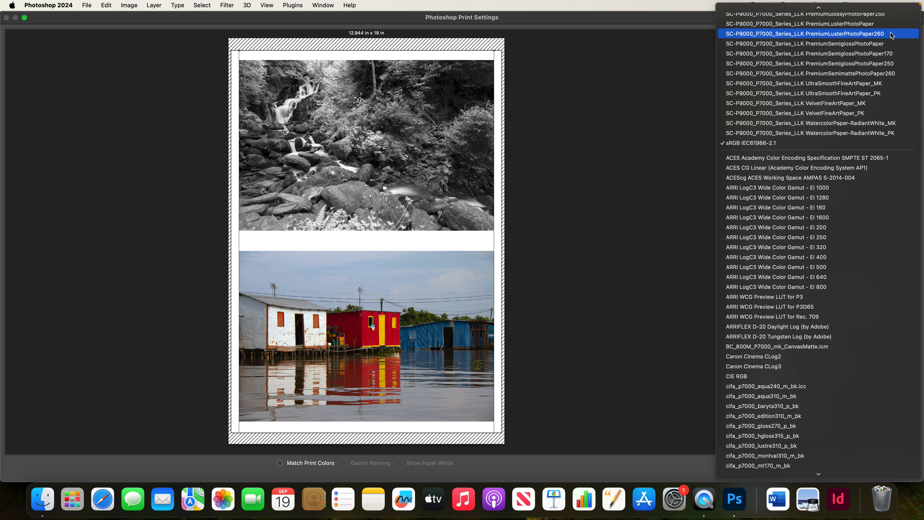
Choose the SC-P9000_P7000_Series_LLK PremiumLusterPhotoPaper260 printer profile and enable Send 16-bit Data.
click(890, 33)
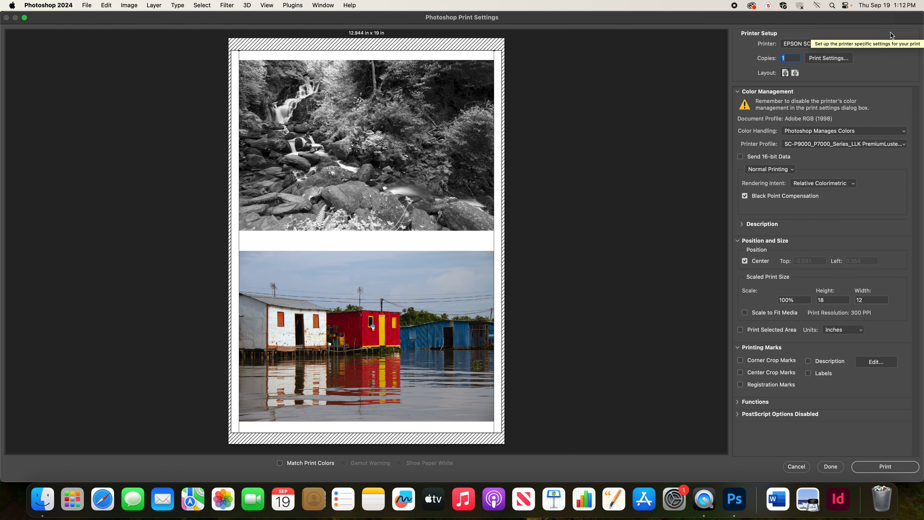
click(887, 142)
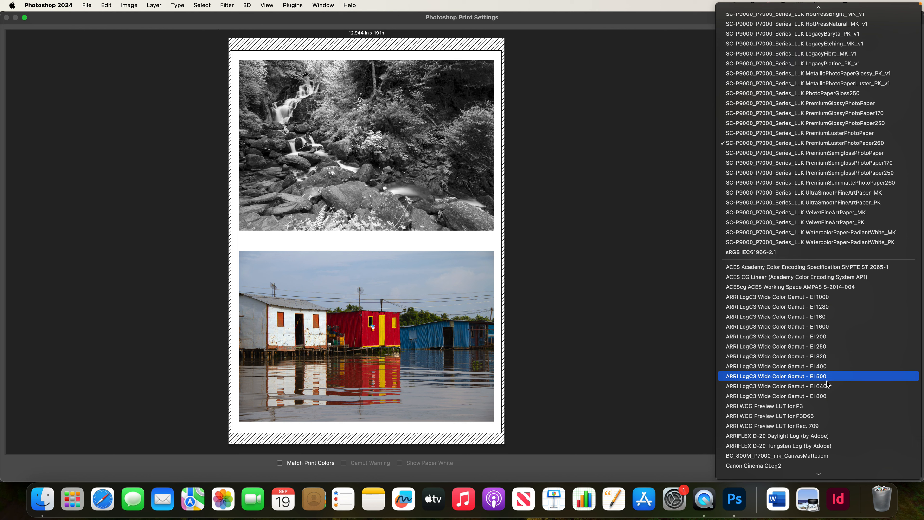
mouse_move(811, 480)
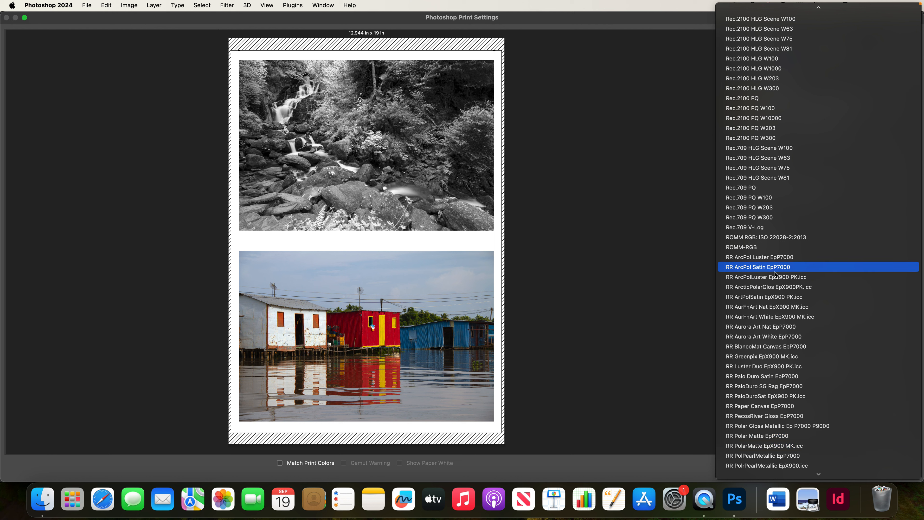
scroll(802, 377, down, 10)
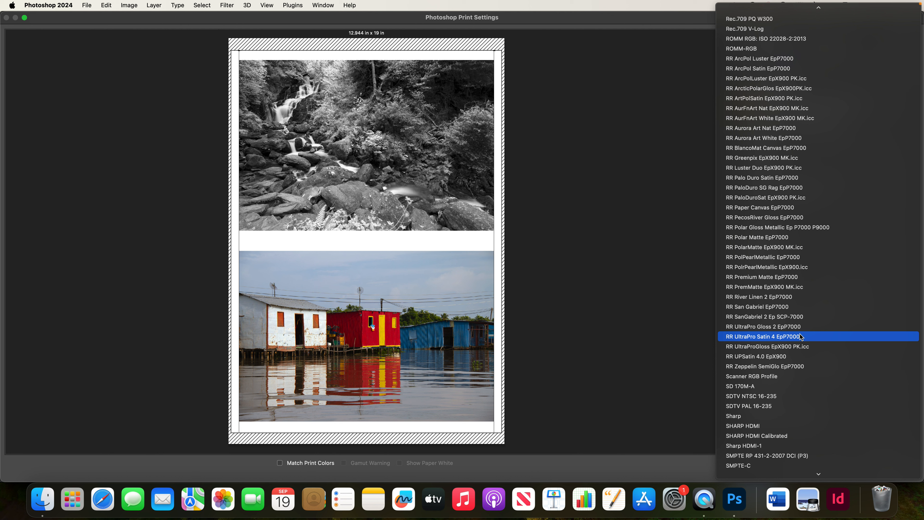
mouse_move(781, 10)
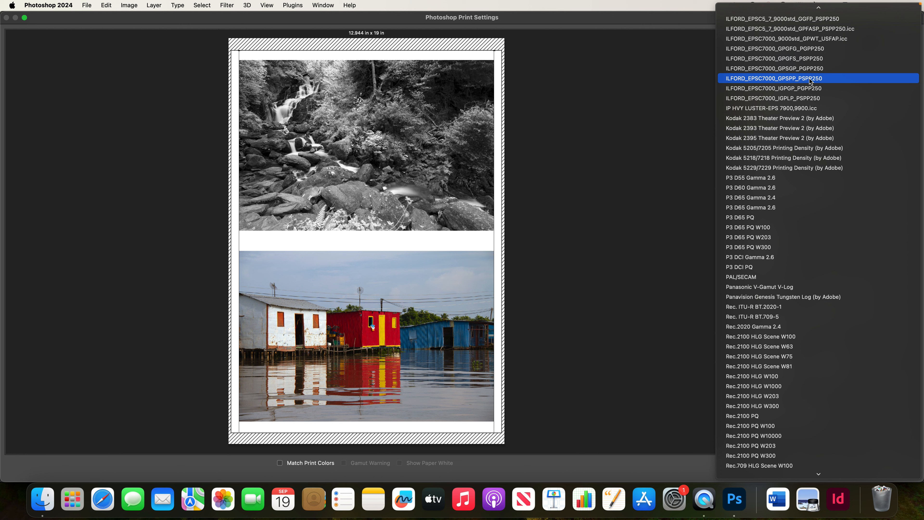
mouse_move(855, 4)
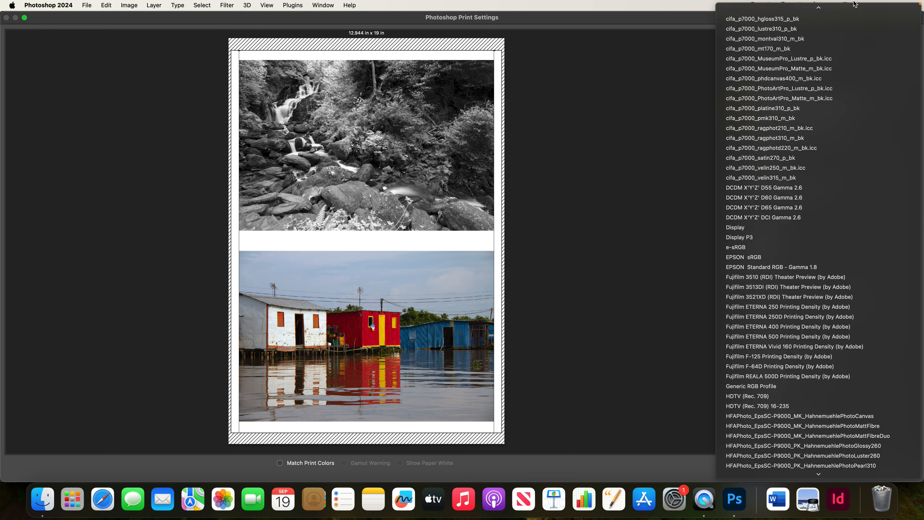
mouse_move(800, 474)
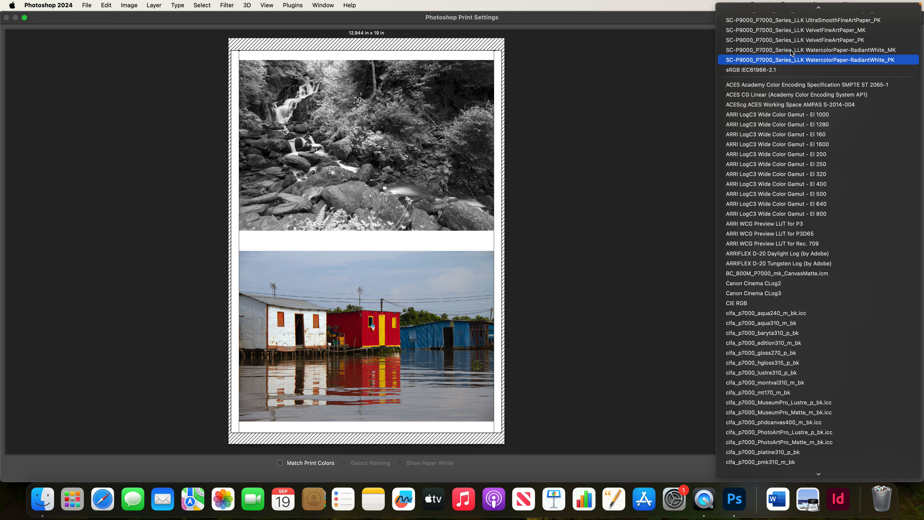
mouse_move(818, 9)
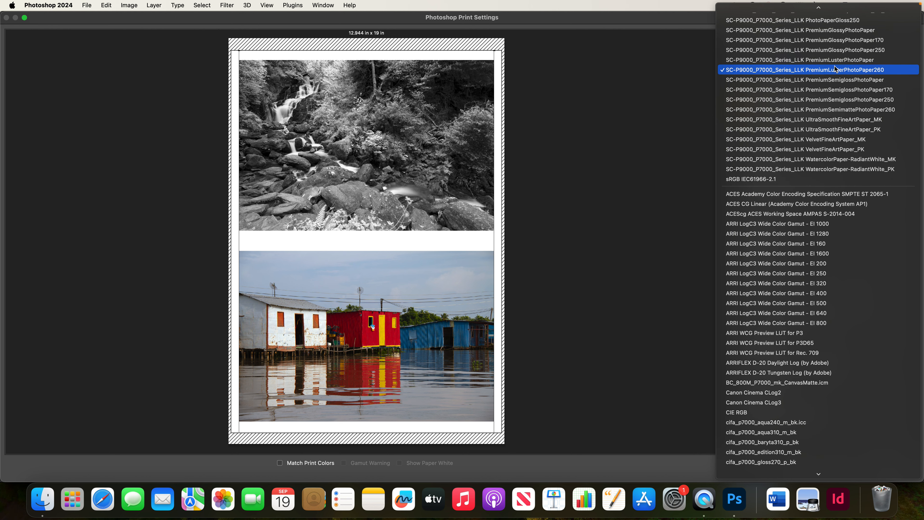
click(842, 72)
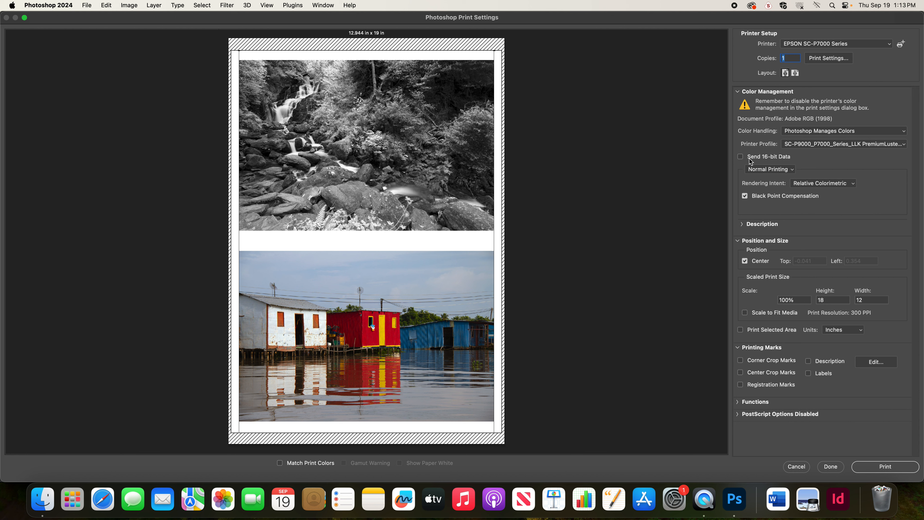
click(740, 157)
Keep Relative Colorimetric as the rendering intent and toggle Black Point Compensation.
click(851, 184)
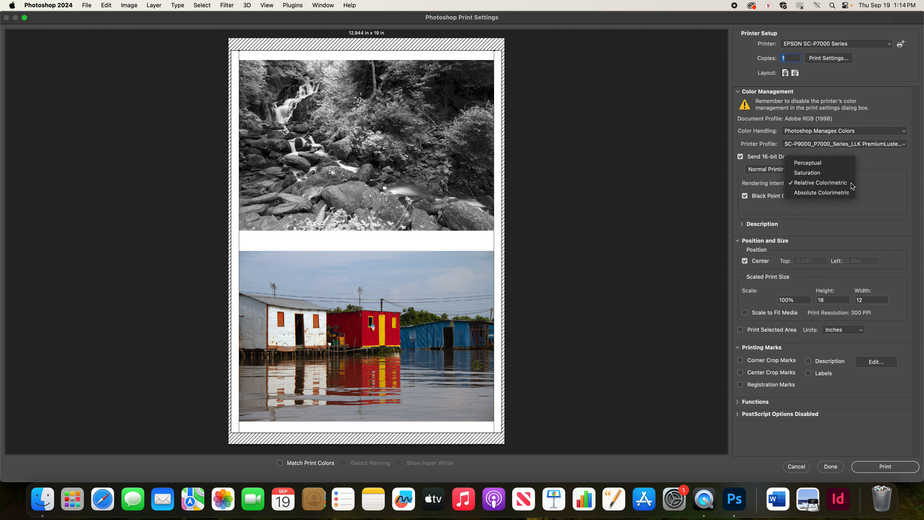
click(851, 185)
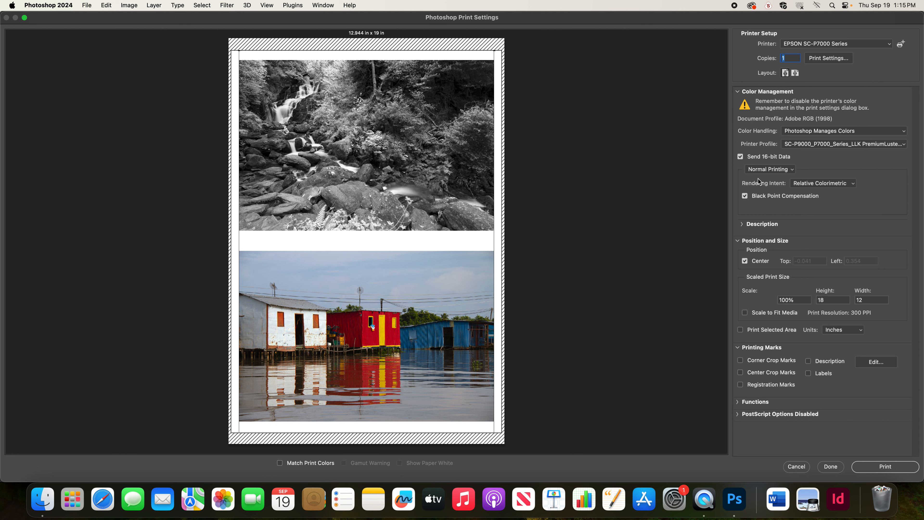
click(745, 196)
Uncheck Black Point Compensation in the Color Management section.
click(744, 197)
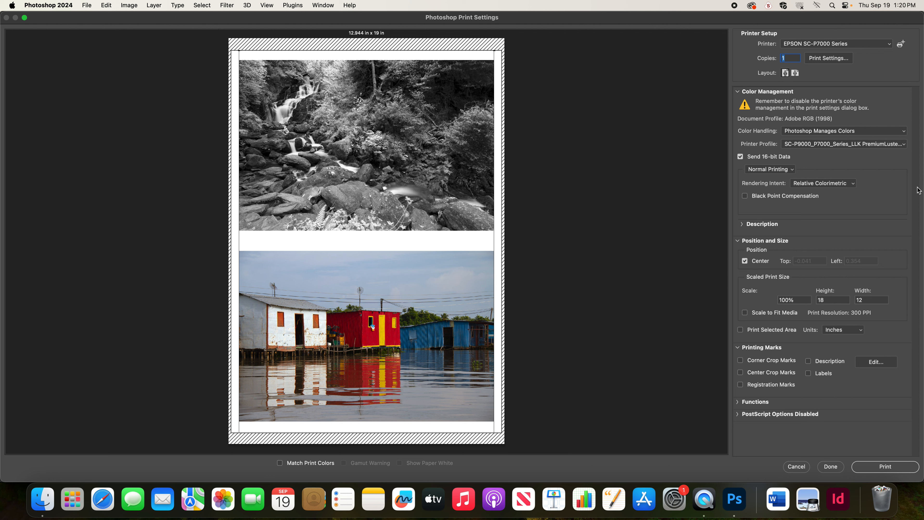
Bring up the overview of open windows, showing the Color_BW_P.tif 12x18 two-photo layout.
key(ctrl+Up)
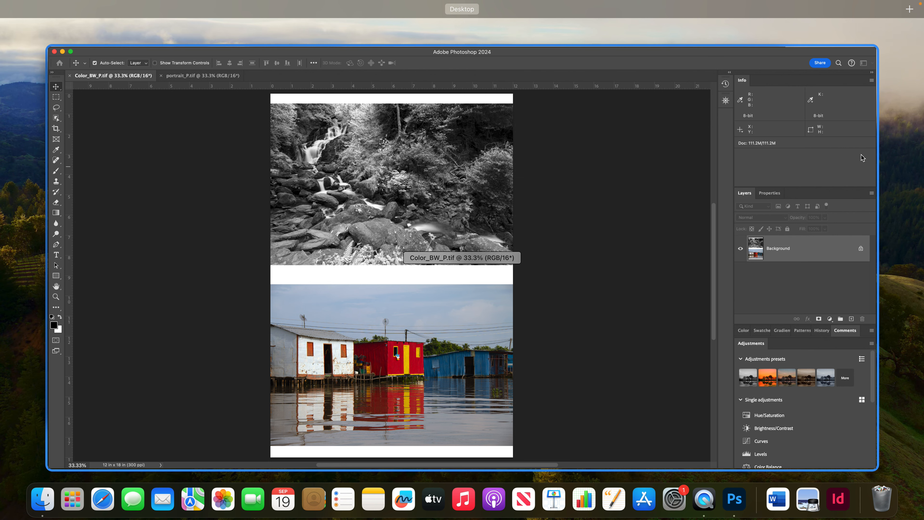
Print the layout to the Epson SC-P7000 with Photoshop managing colours.
key(super+p)
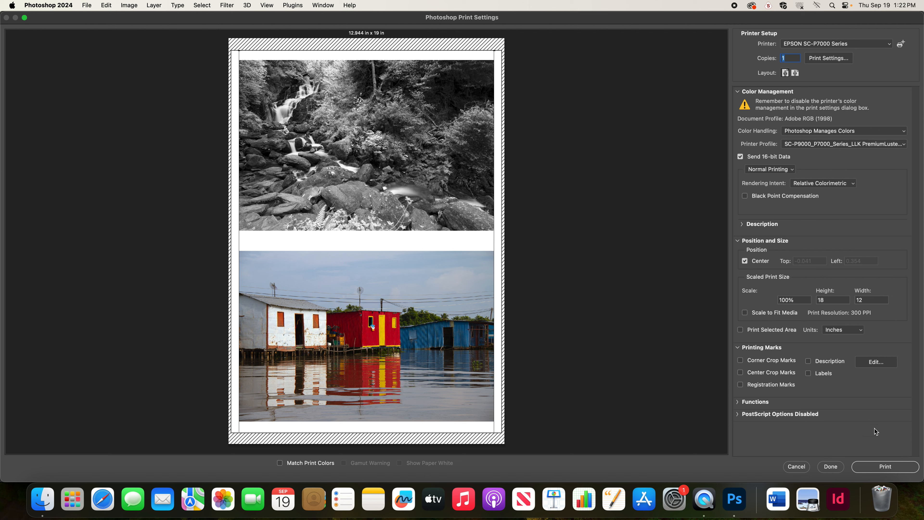
click(886, 467)
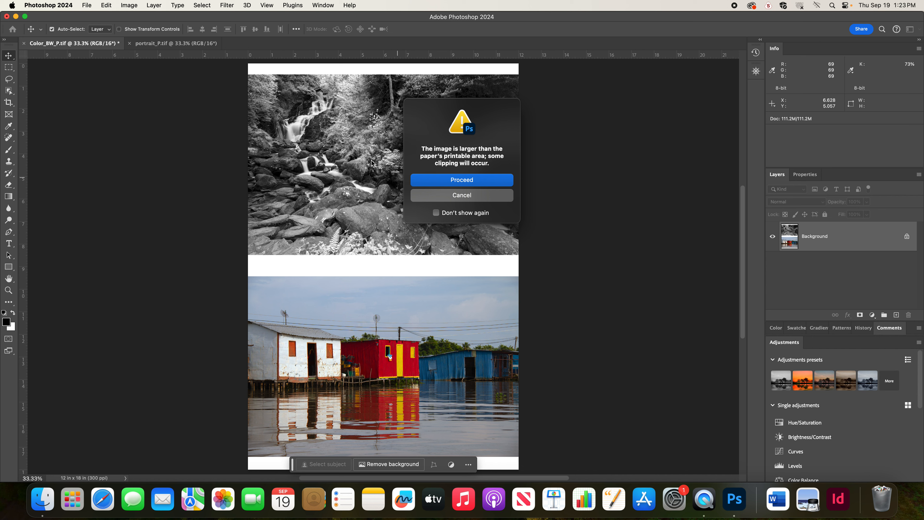
click(471, 182)
click(461, 182)
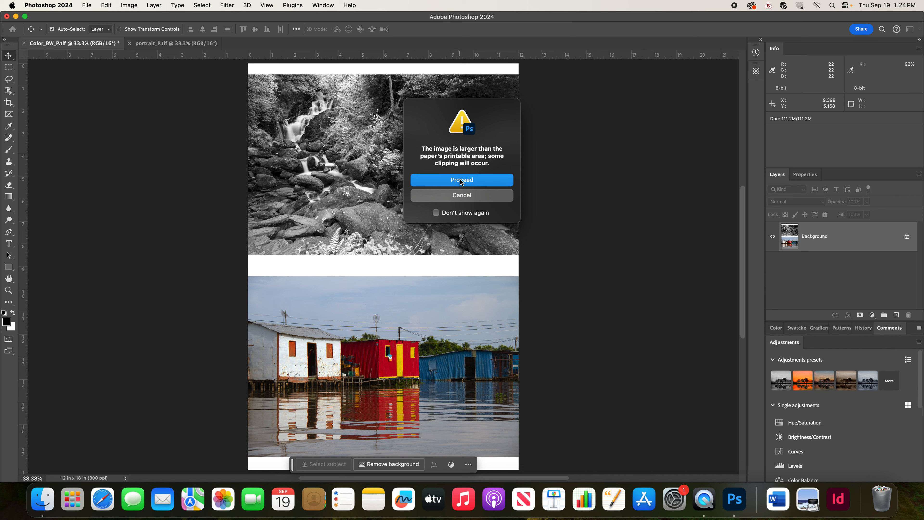